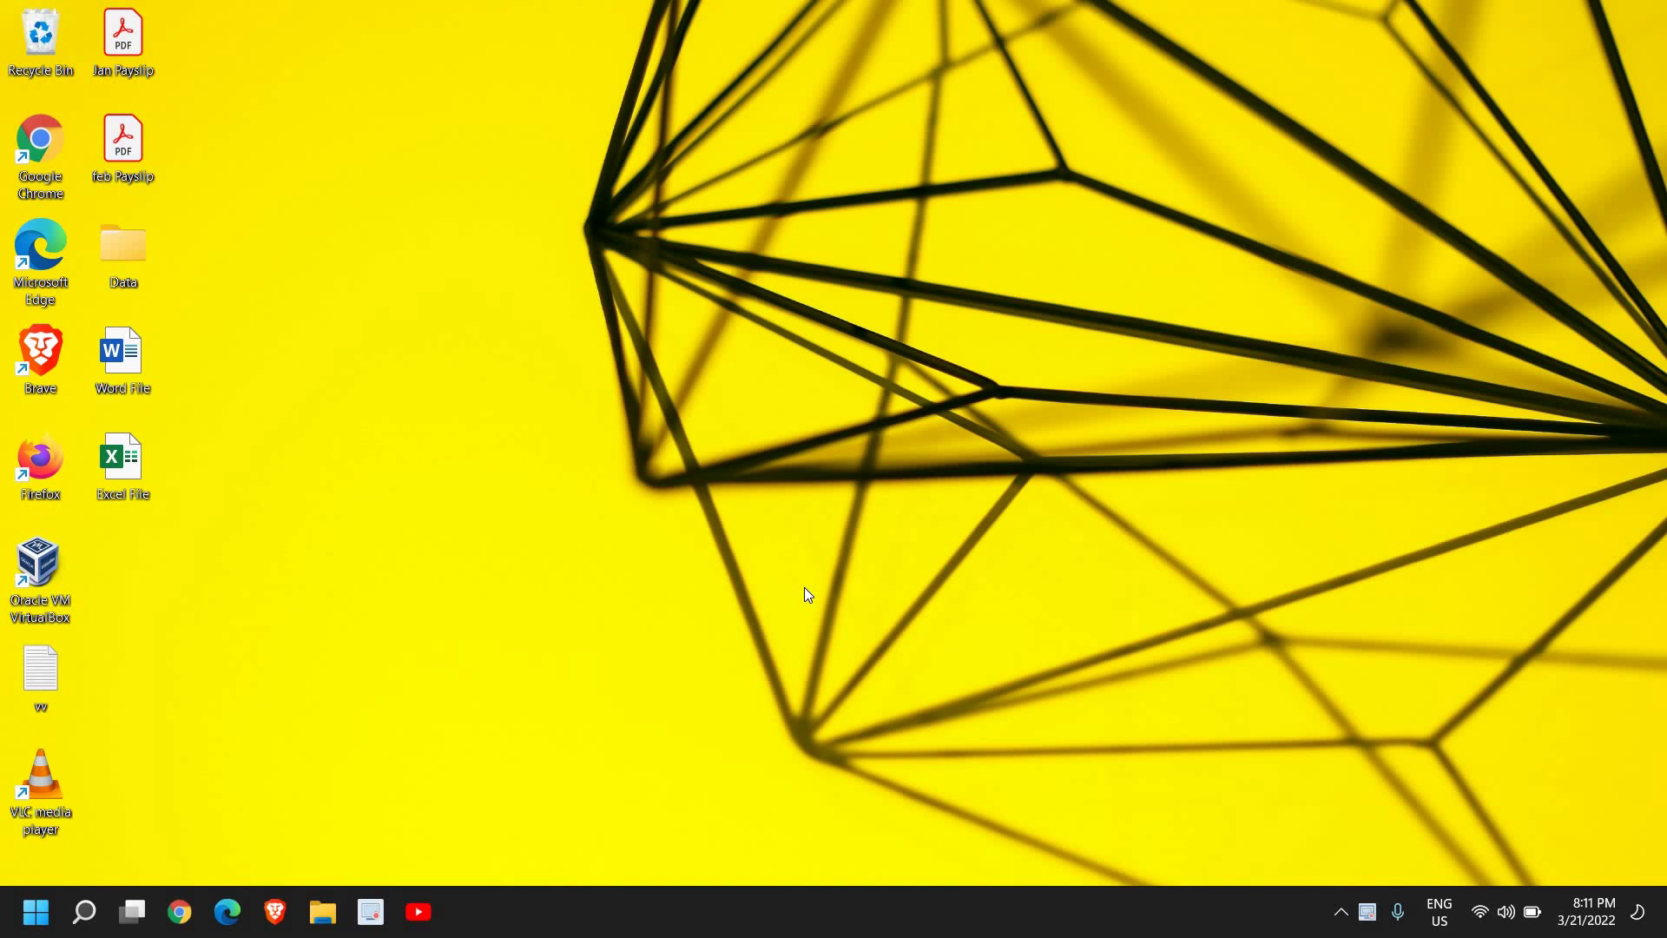
Reach Windows Update's Advanced options from the Start quick menu.
{"action": "right_click", "coordinate": [37, 919]}
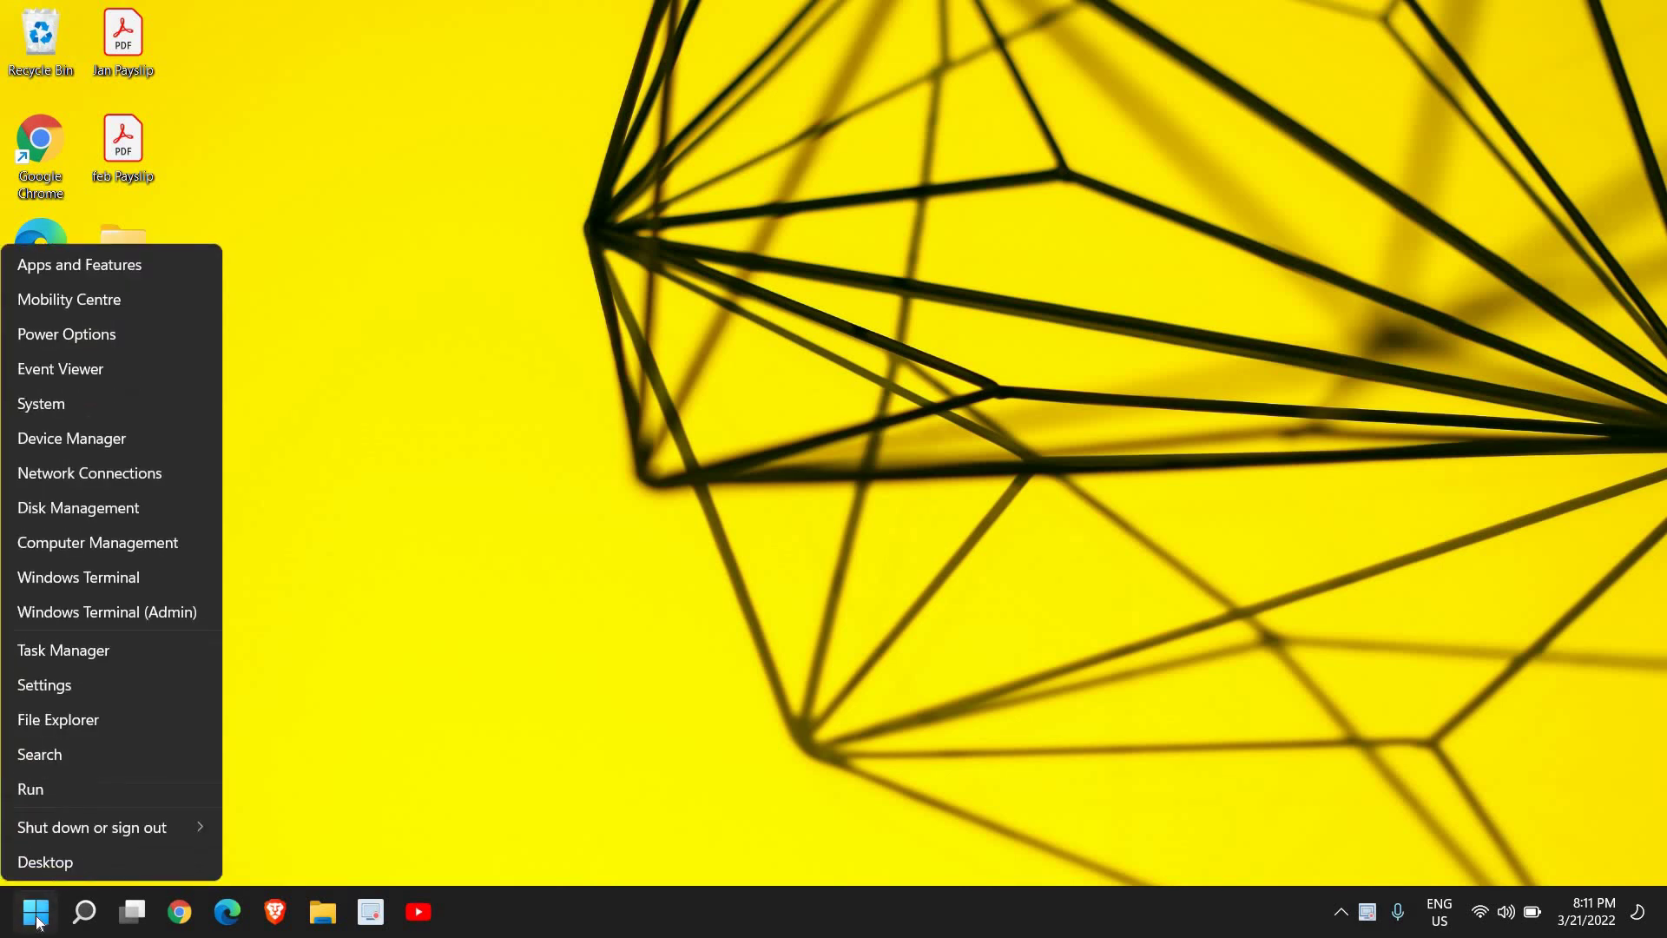
{"action": "left_click", "coordinate": [52, 696]}
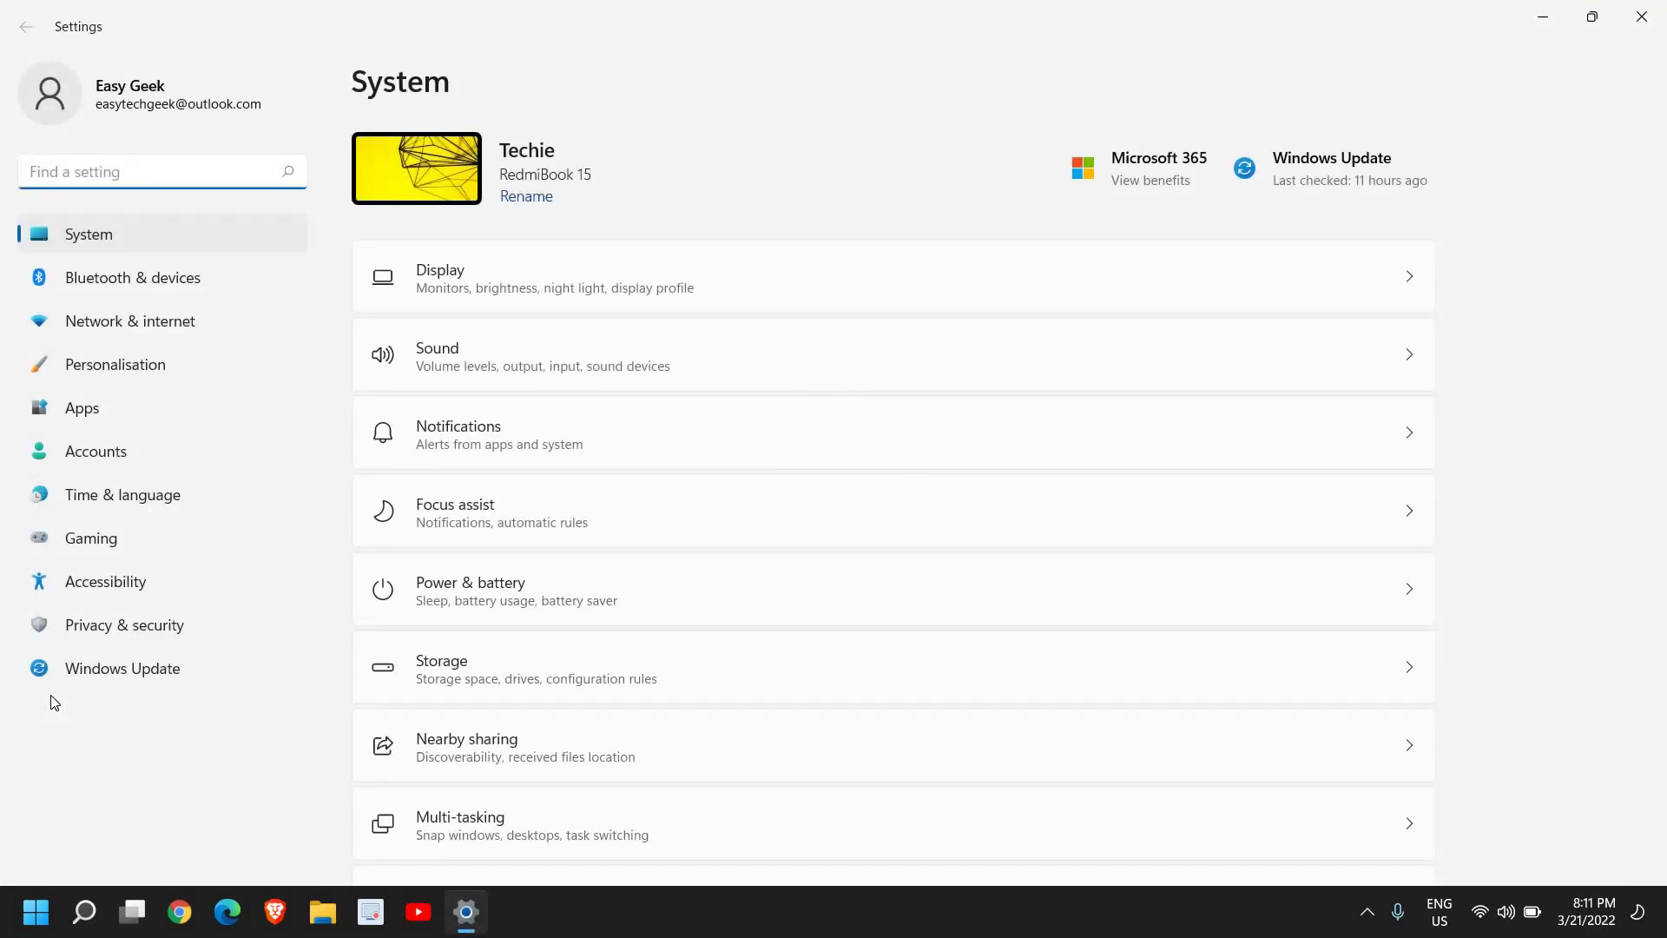
{"action": "left_click", "coordinate": [148, 676]}
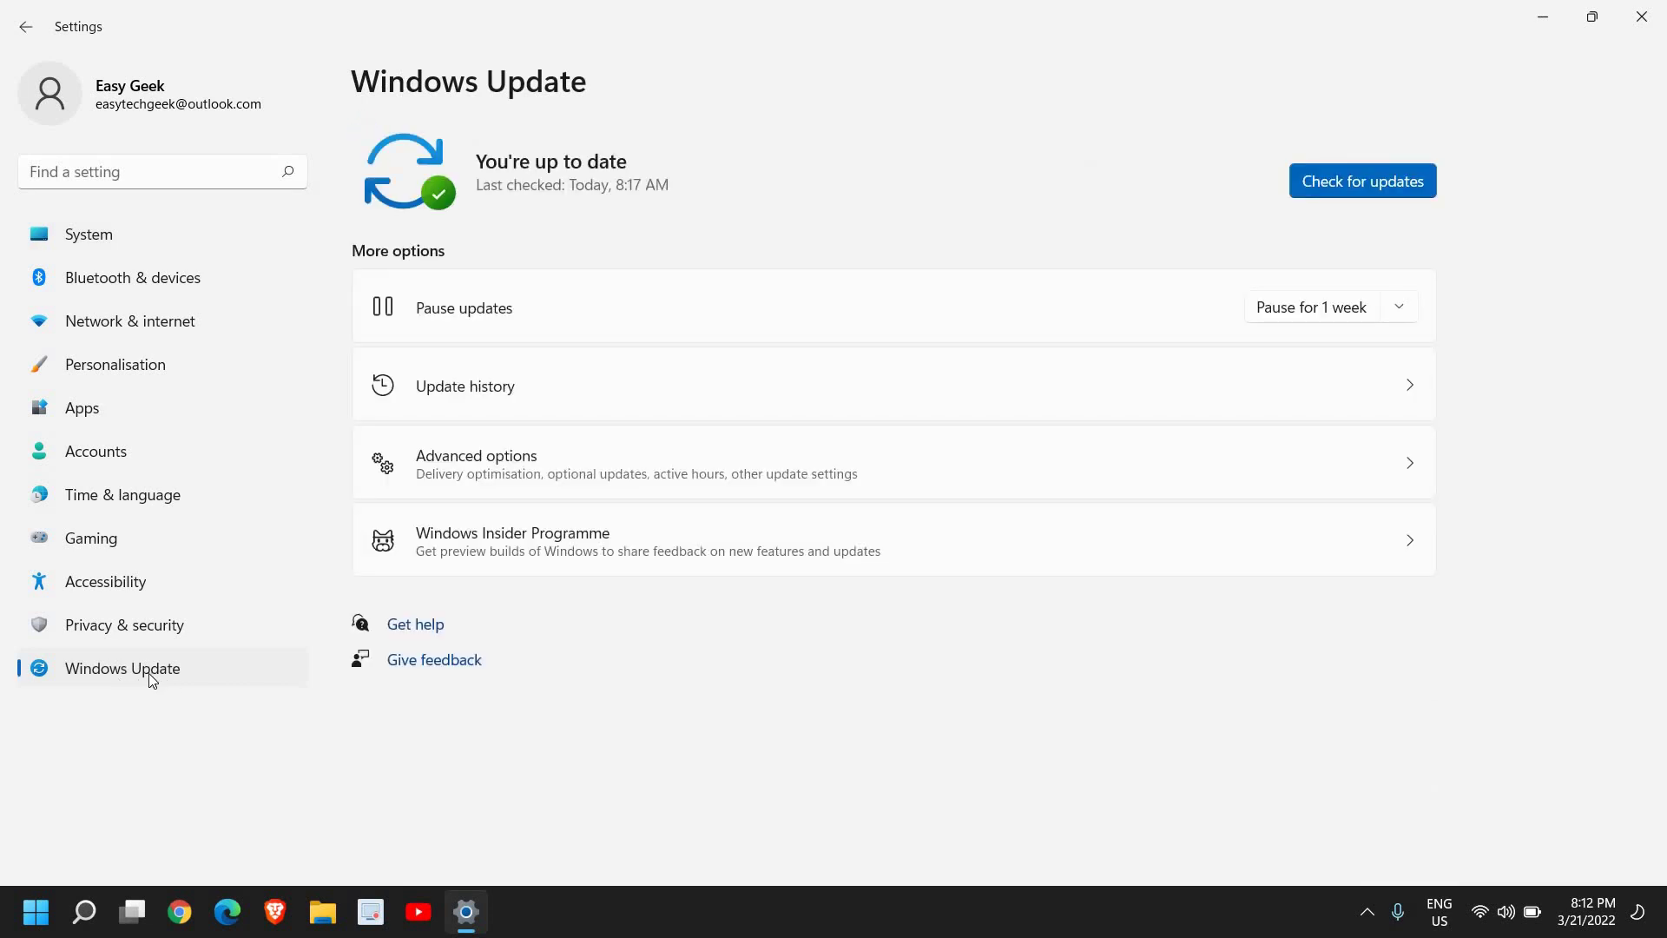
{"action": "left_click", "coordinate": [626, 472]}
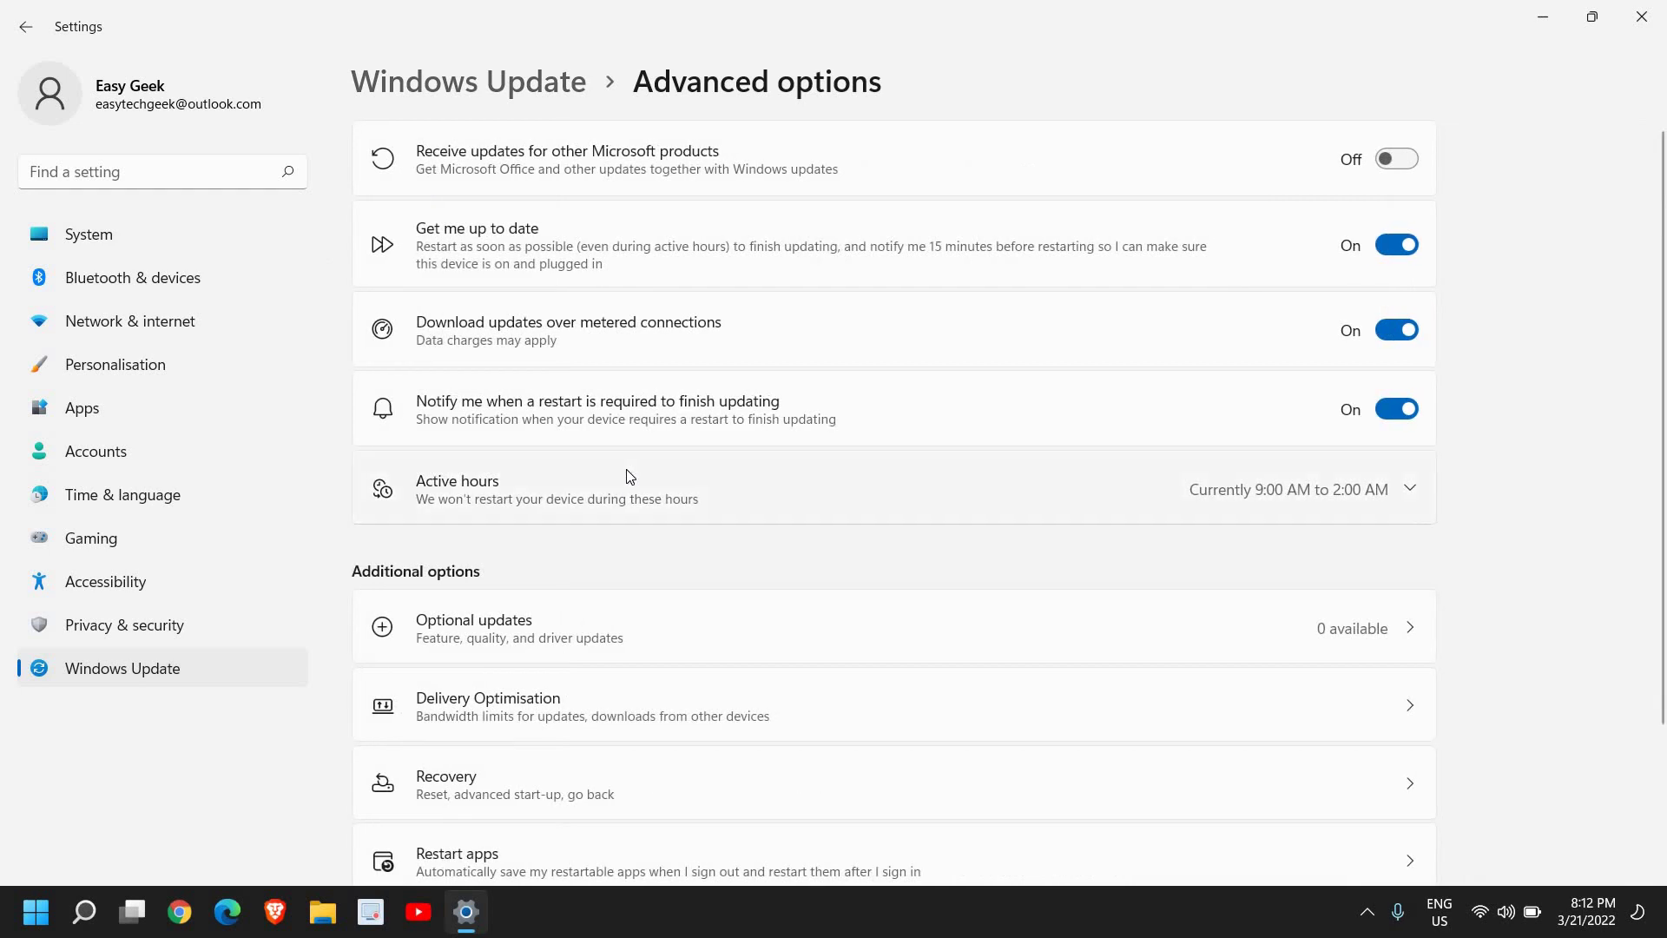
{"action": "scroll", "coordinate": [631, 472], "scroll_direction": "down", "scroll_amount": 3}
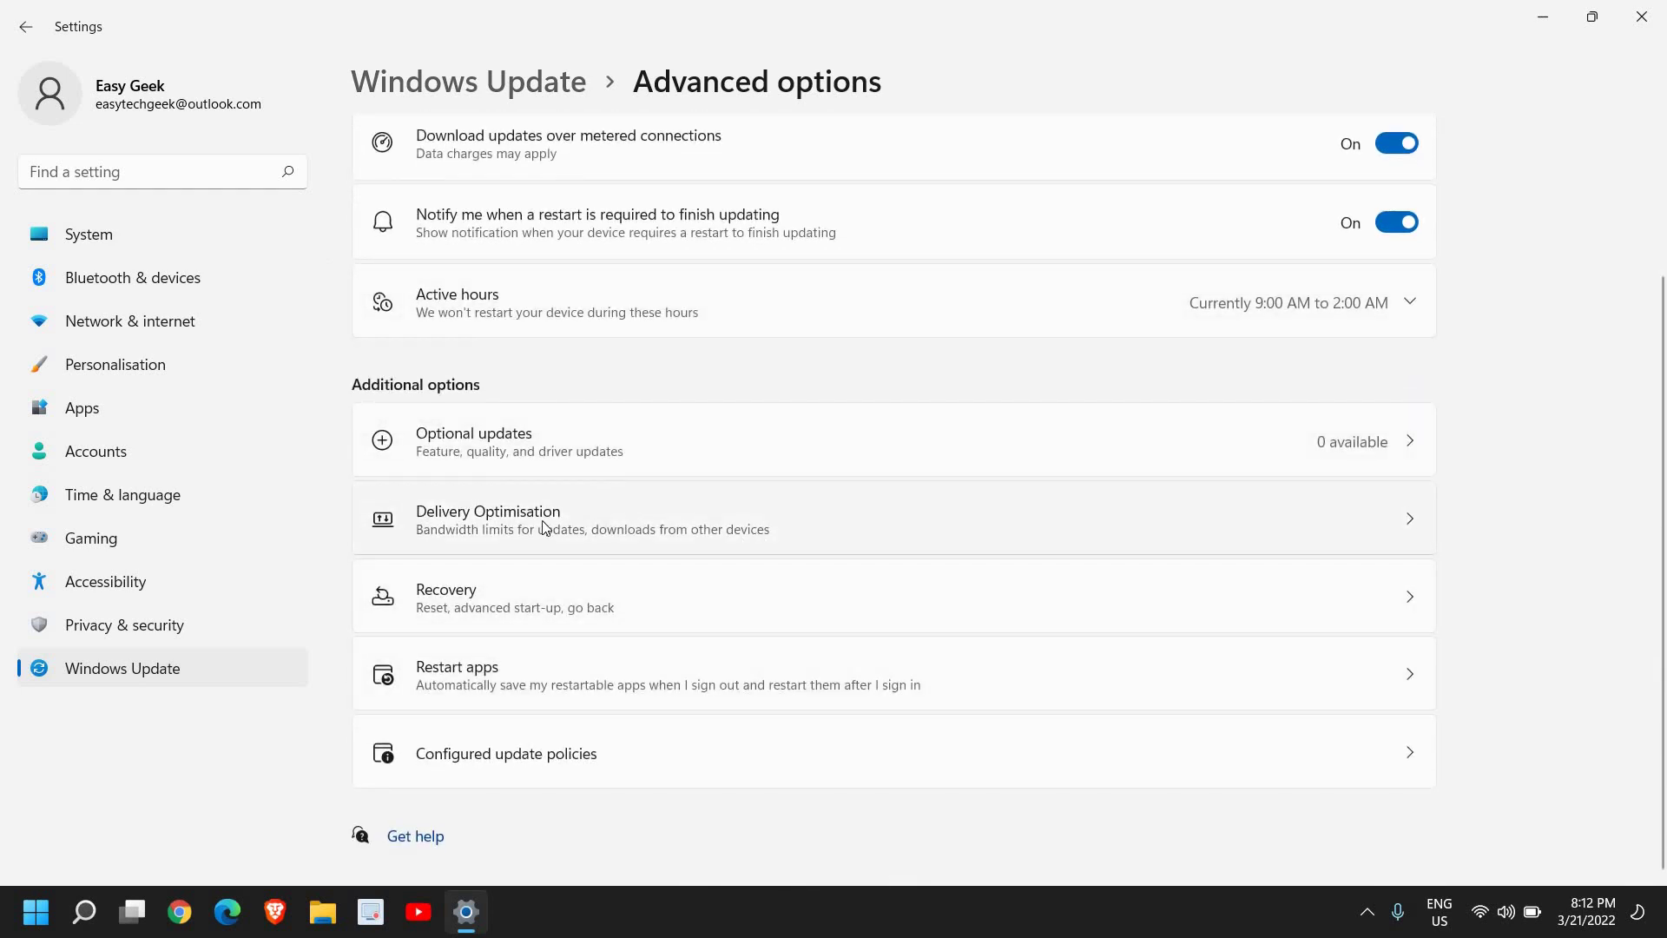
Turn off 'Allow downloads from other PCs' in Delivery Optimisation and close Settings.
{"action": "left_click", "coordinate": [757, 533]}
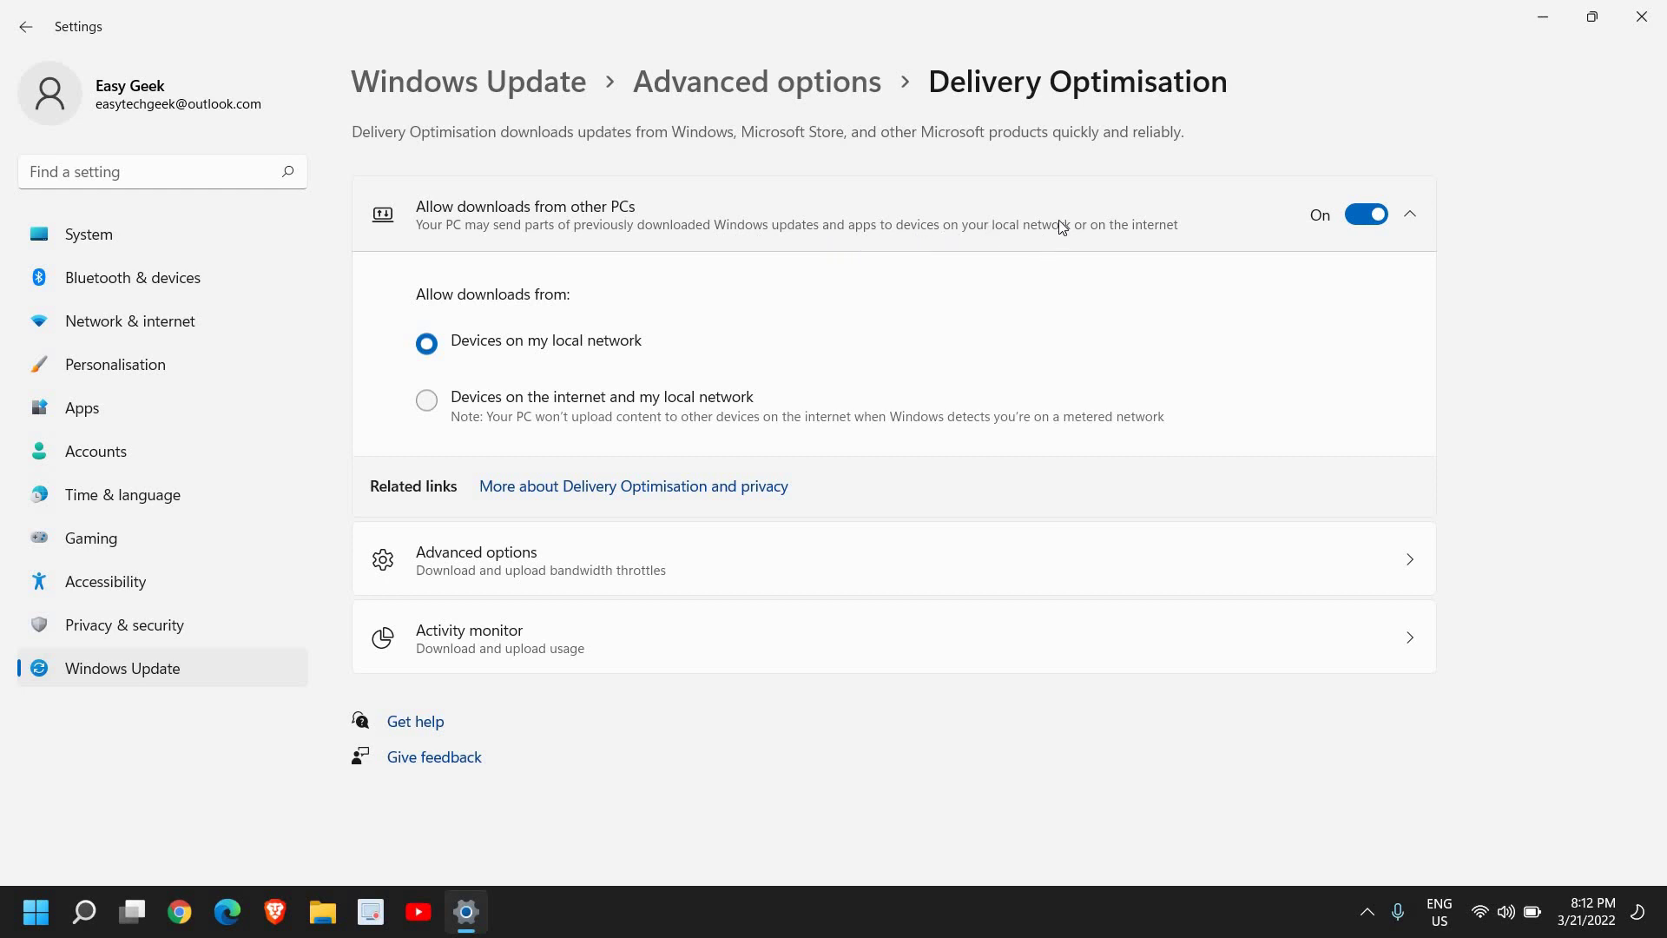
{"action": "left_click", "coordinate": [1366, 214]}
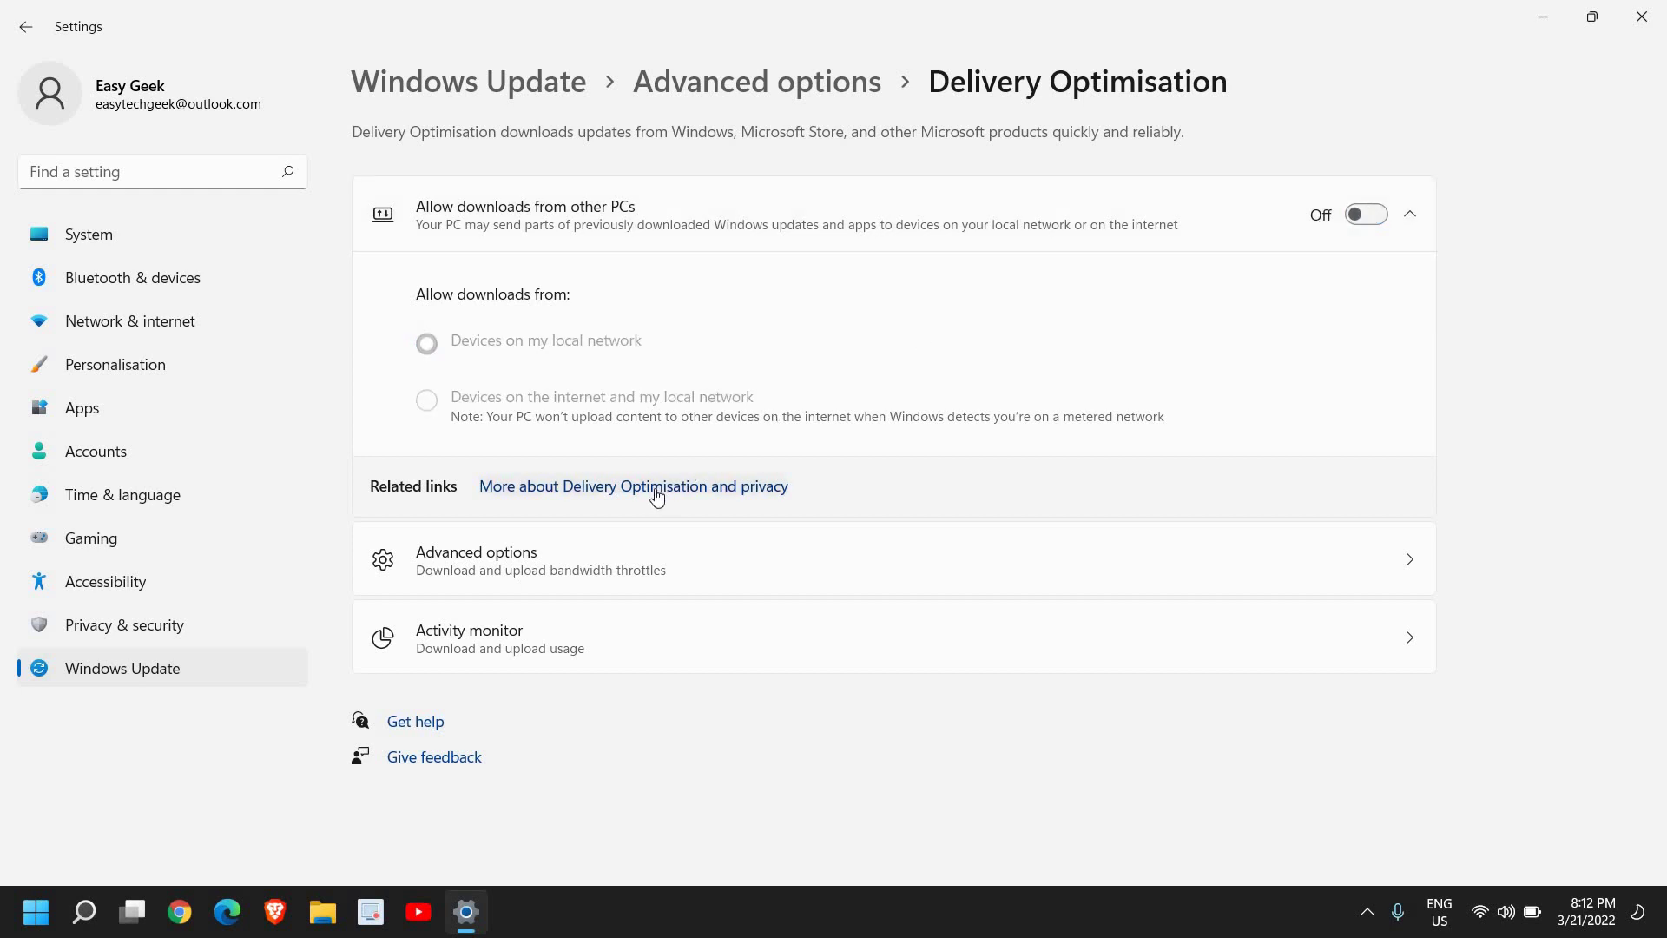
{"action": "left_click", "coordinate": [1643, 19]}
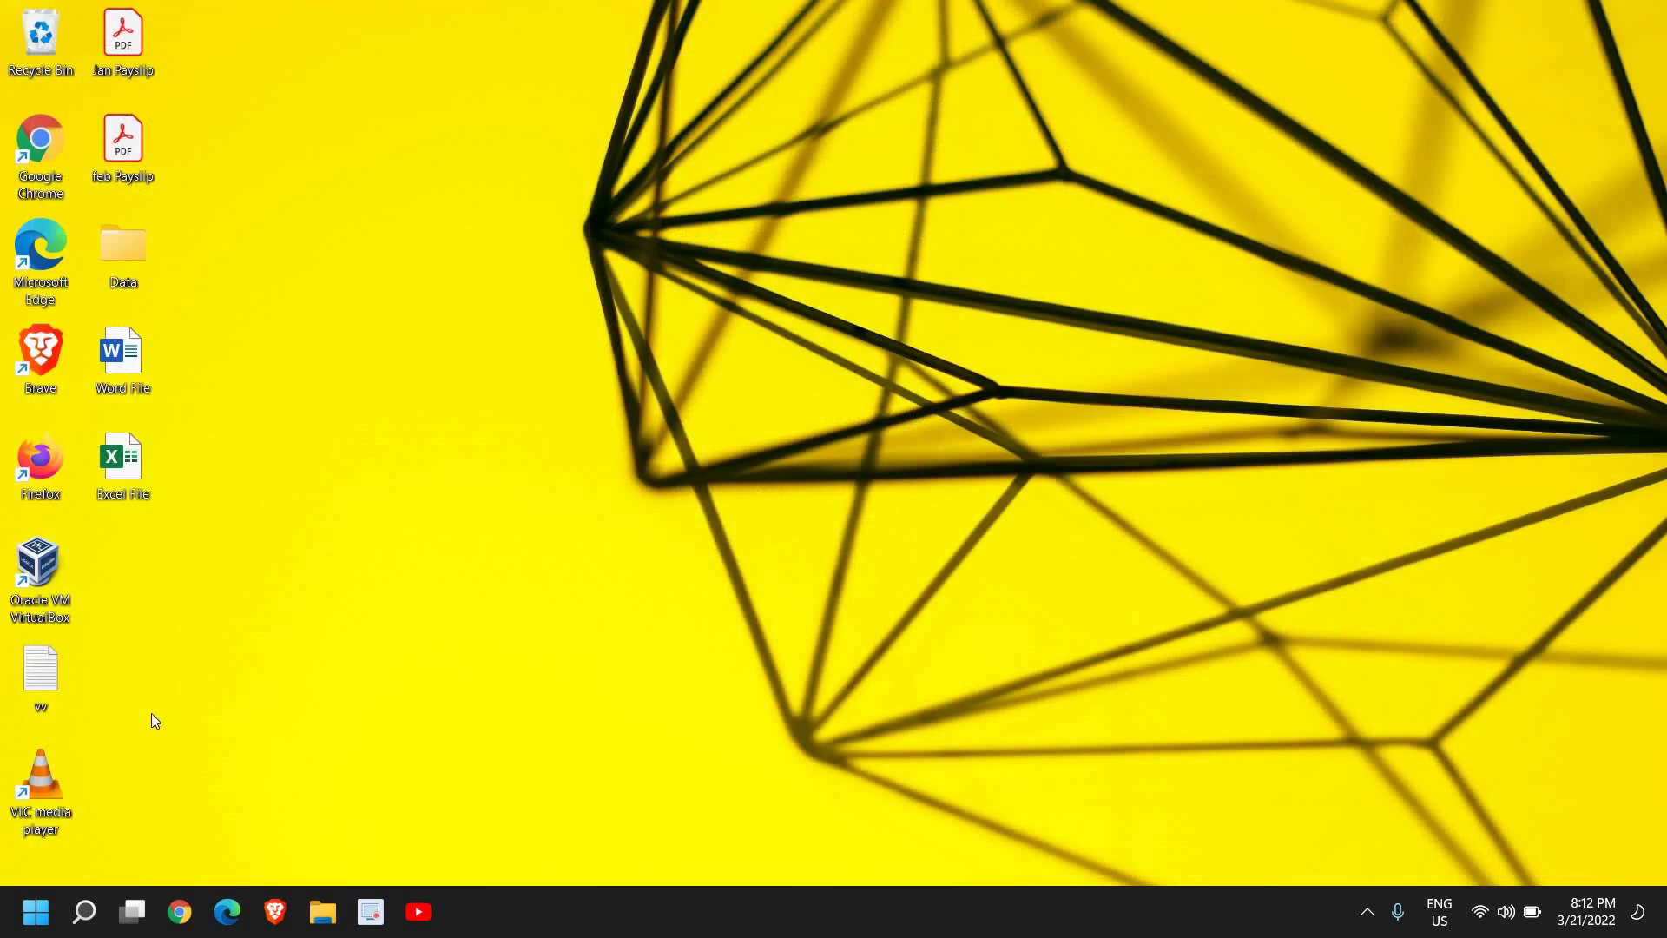
Launch services.msc from the Run dialog to get the Services console.
{"action": "right_click", "coordinate": [36, 911]}
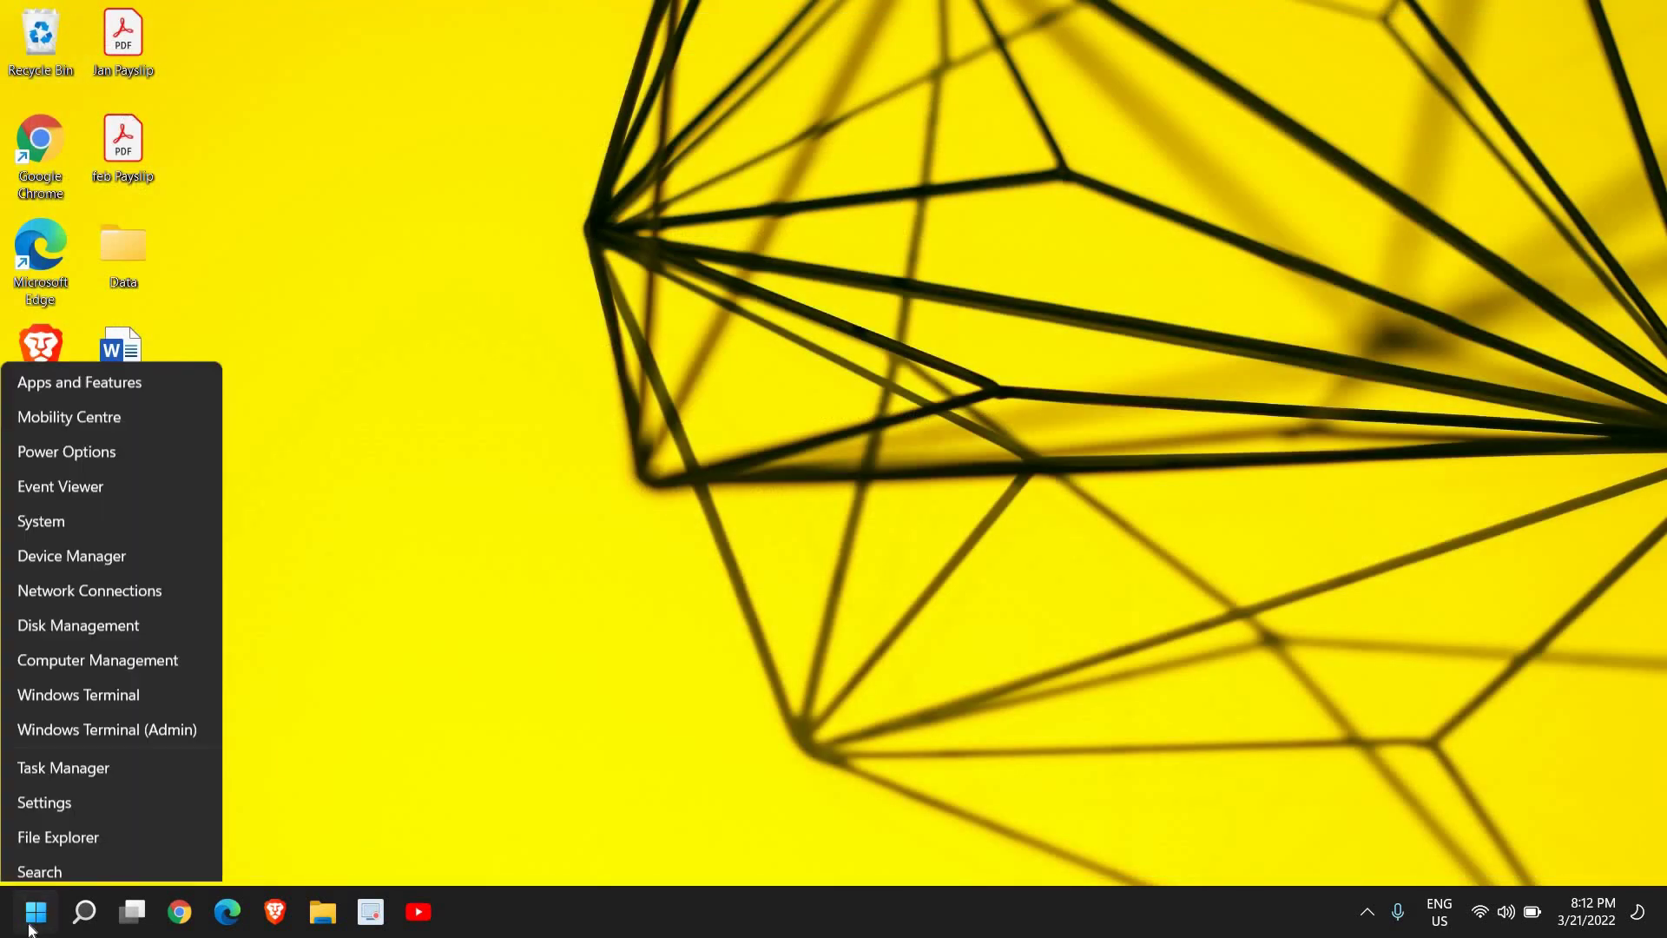
{"action": "left_click", "coordinate": [26, 795]}
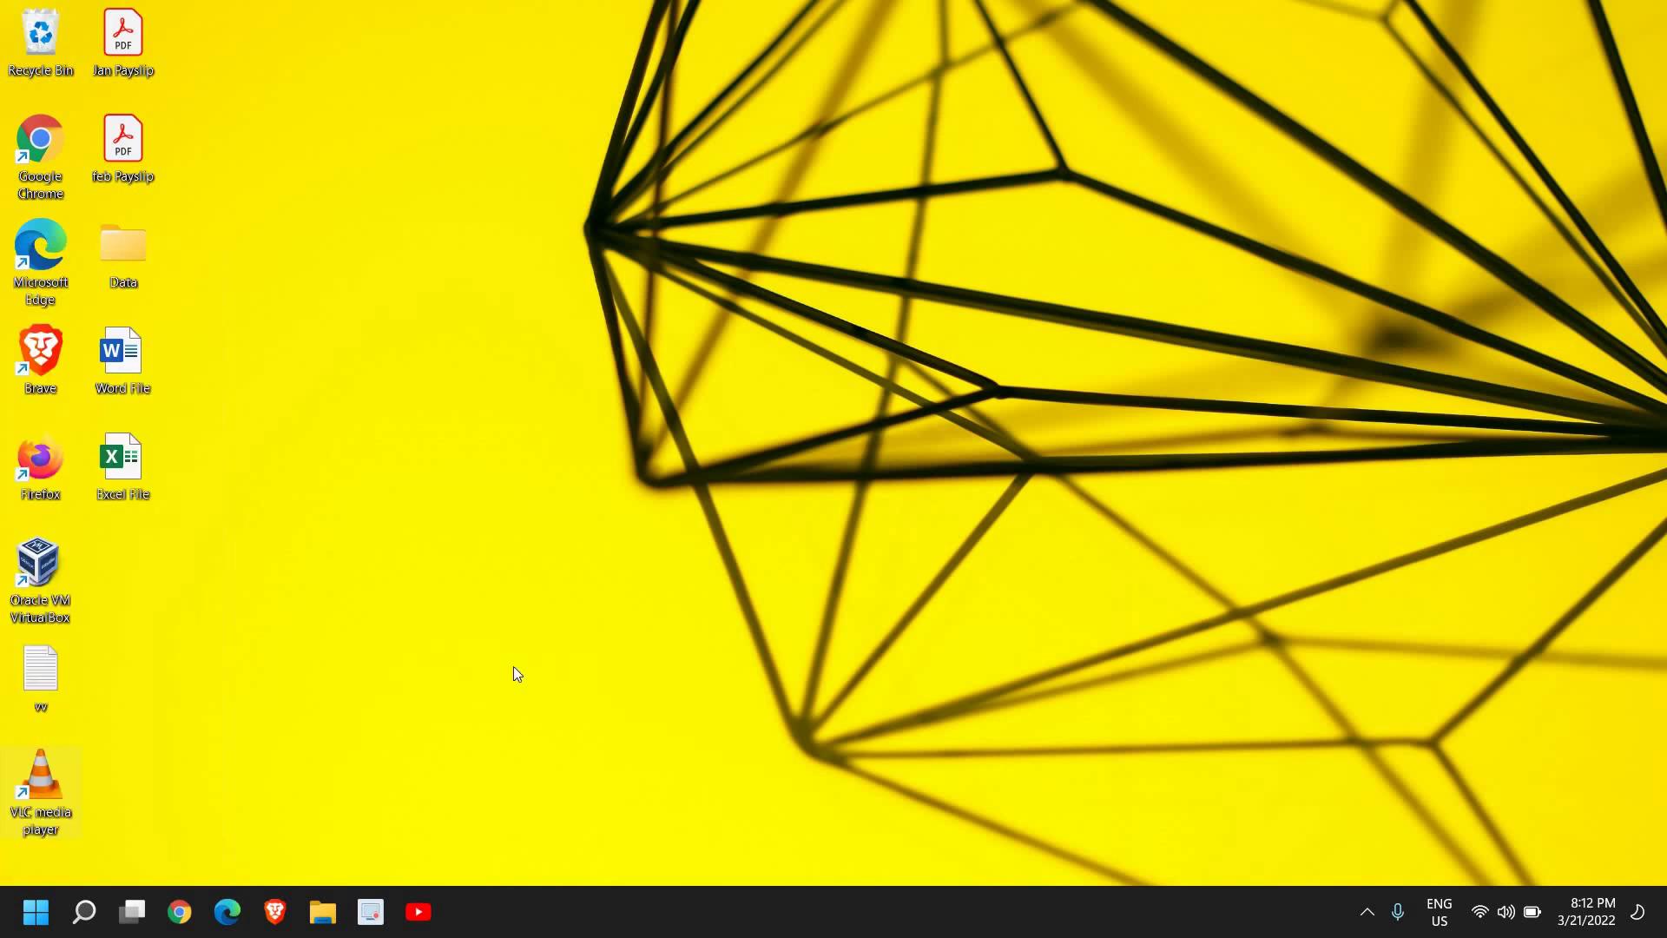
{"action": "type", "text": "serv"}
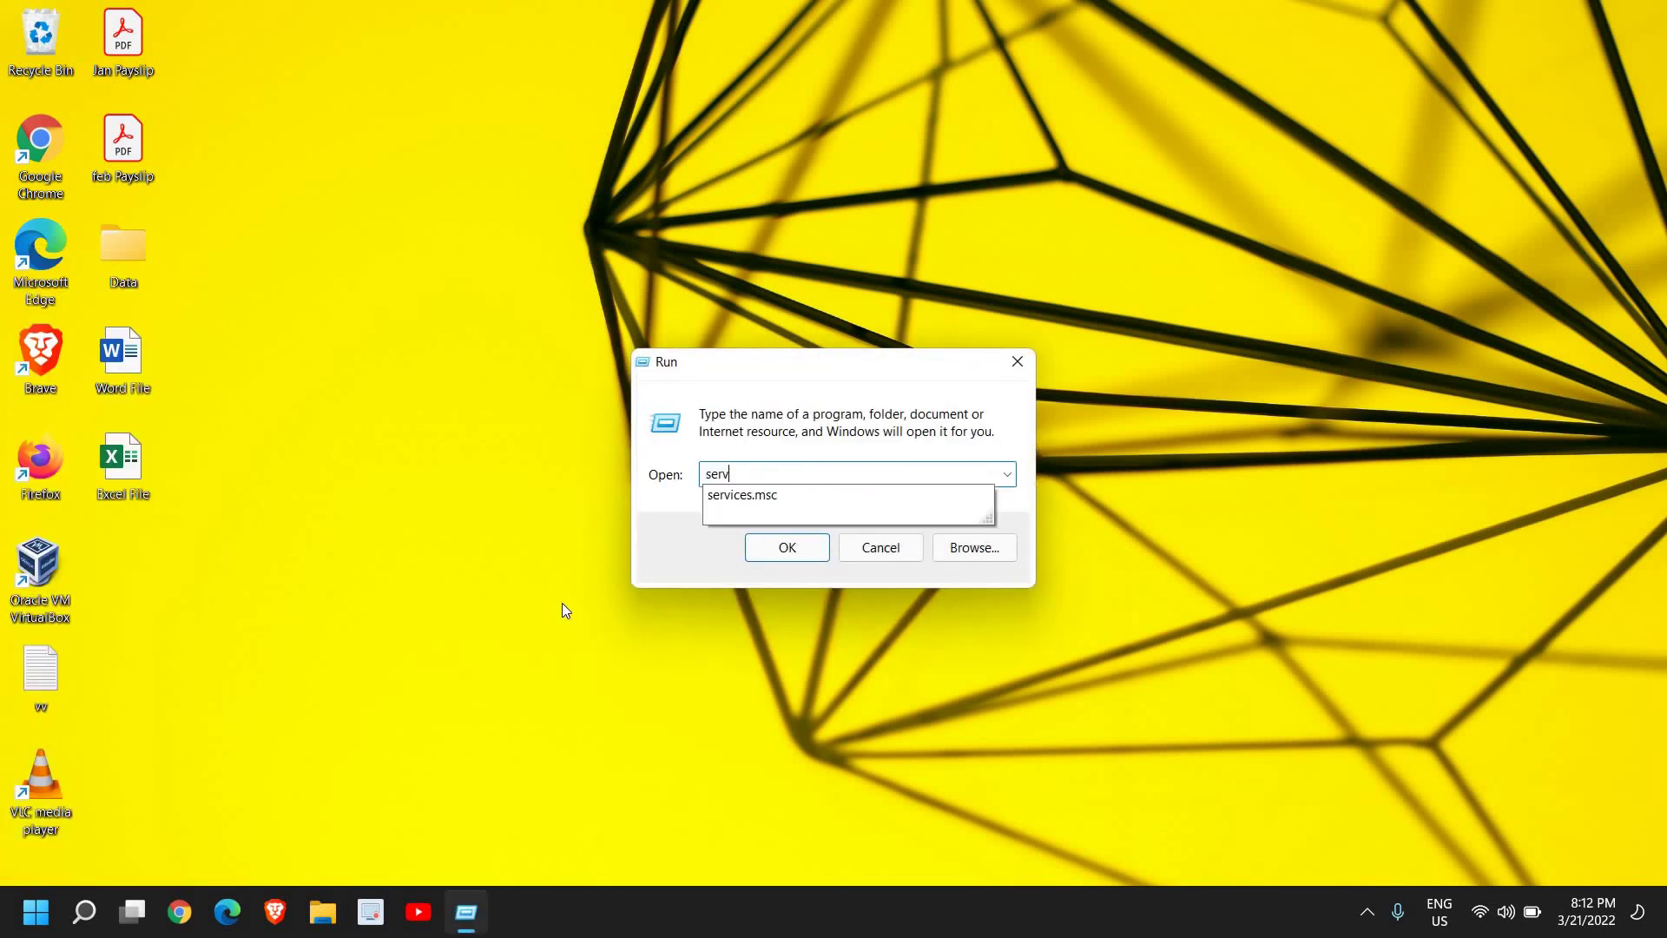
{"action": "type", "text": "ices"}
{"action": "key", "text": "Down"}
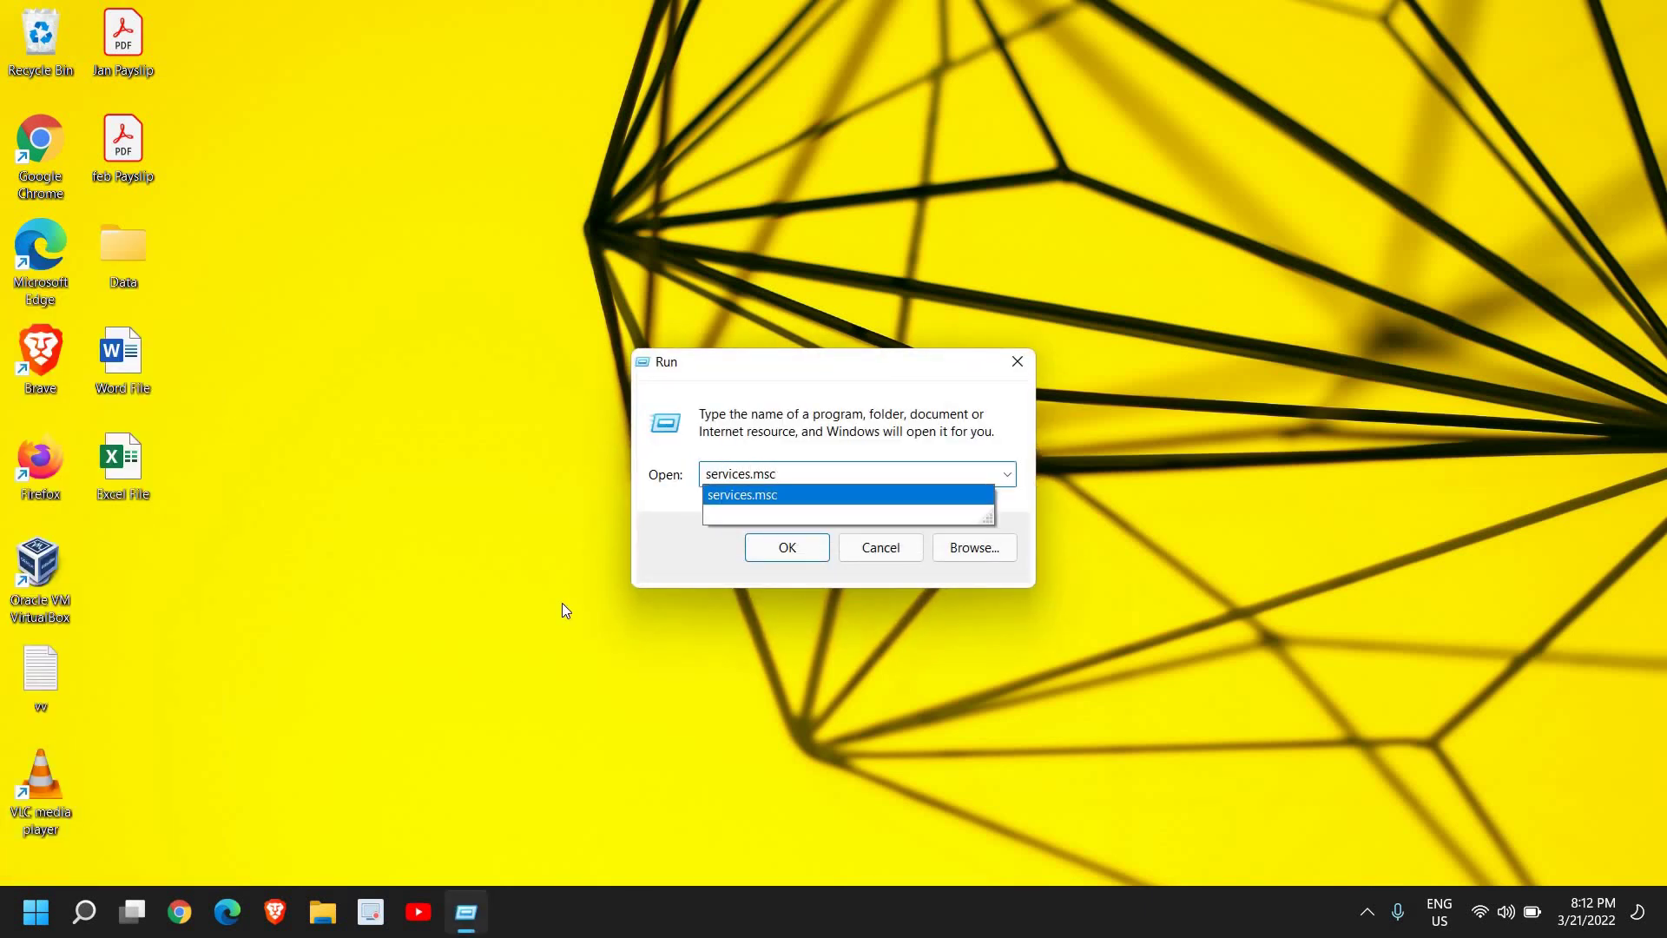
{"action": "key", "text": "Return"}
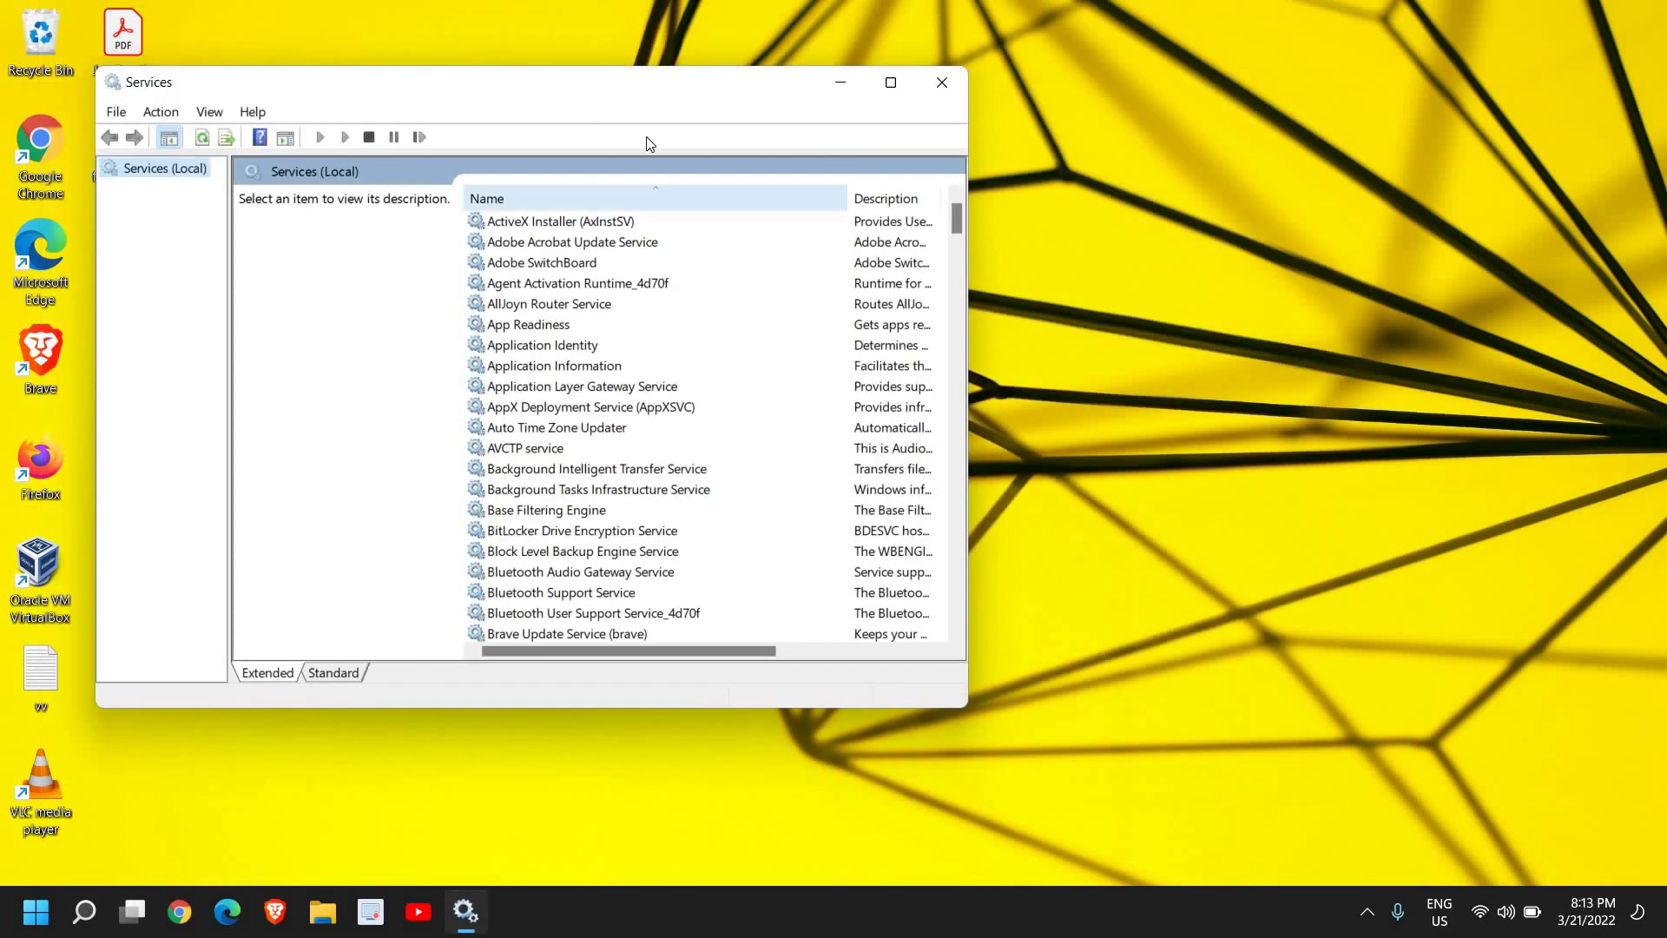
Maximise Services, jump to the S entries and select the SysMain service.
{"action": "left_click", "coordinate": [889, 87]}
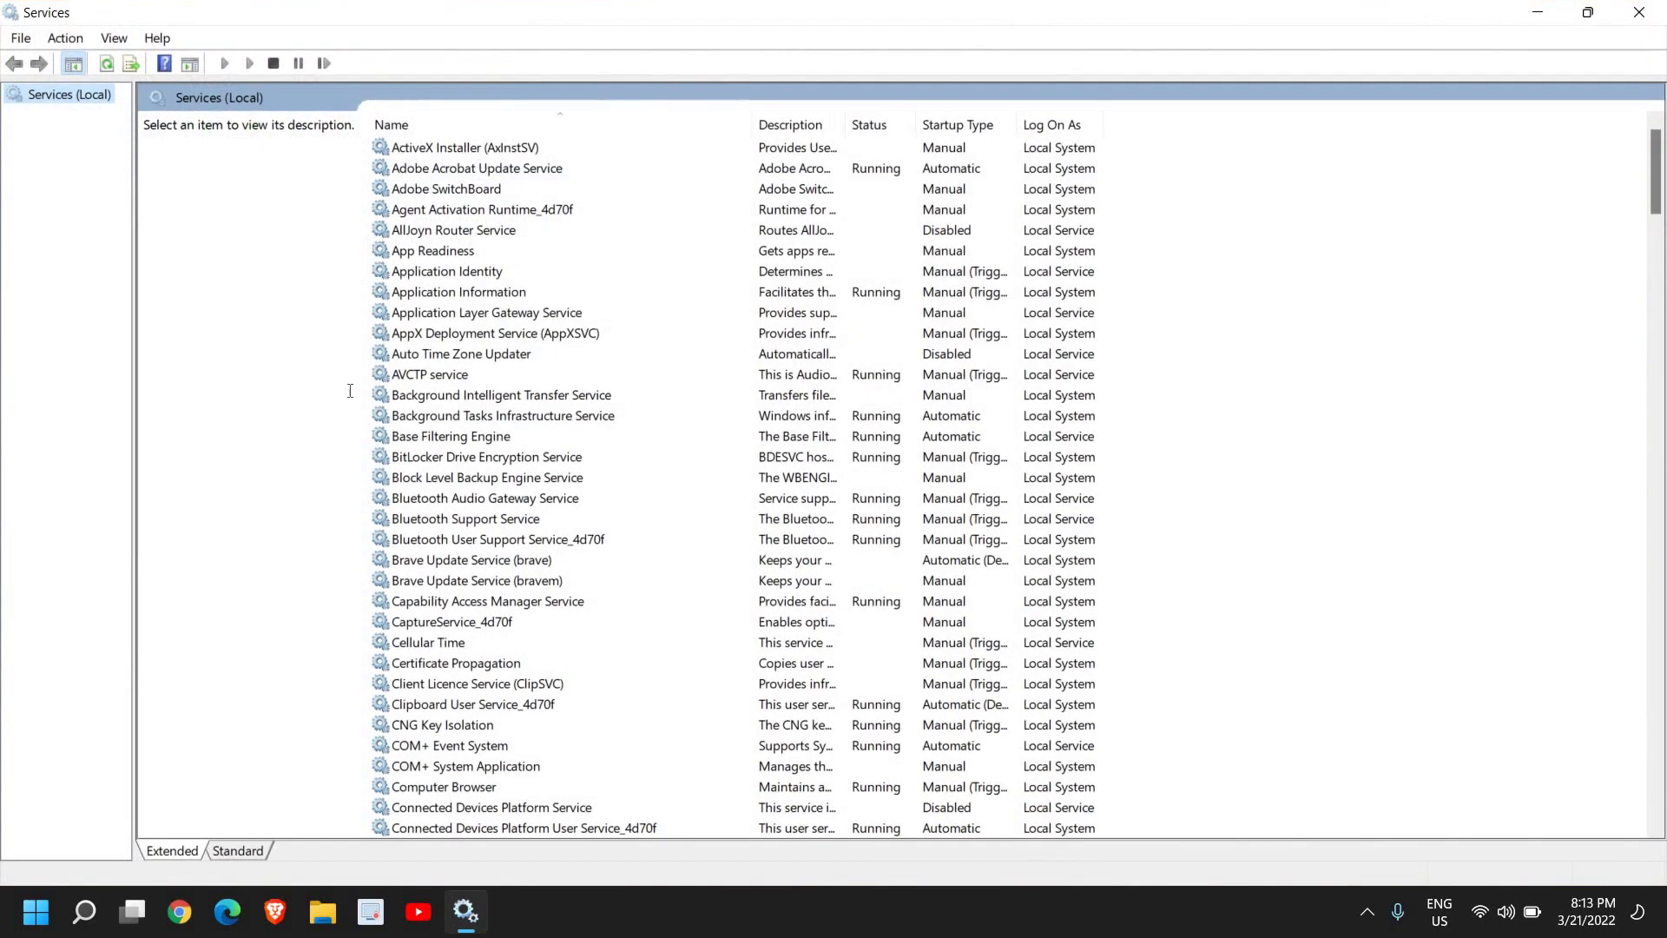
{"action": "left_click", "coordinate": [435, 295]}
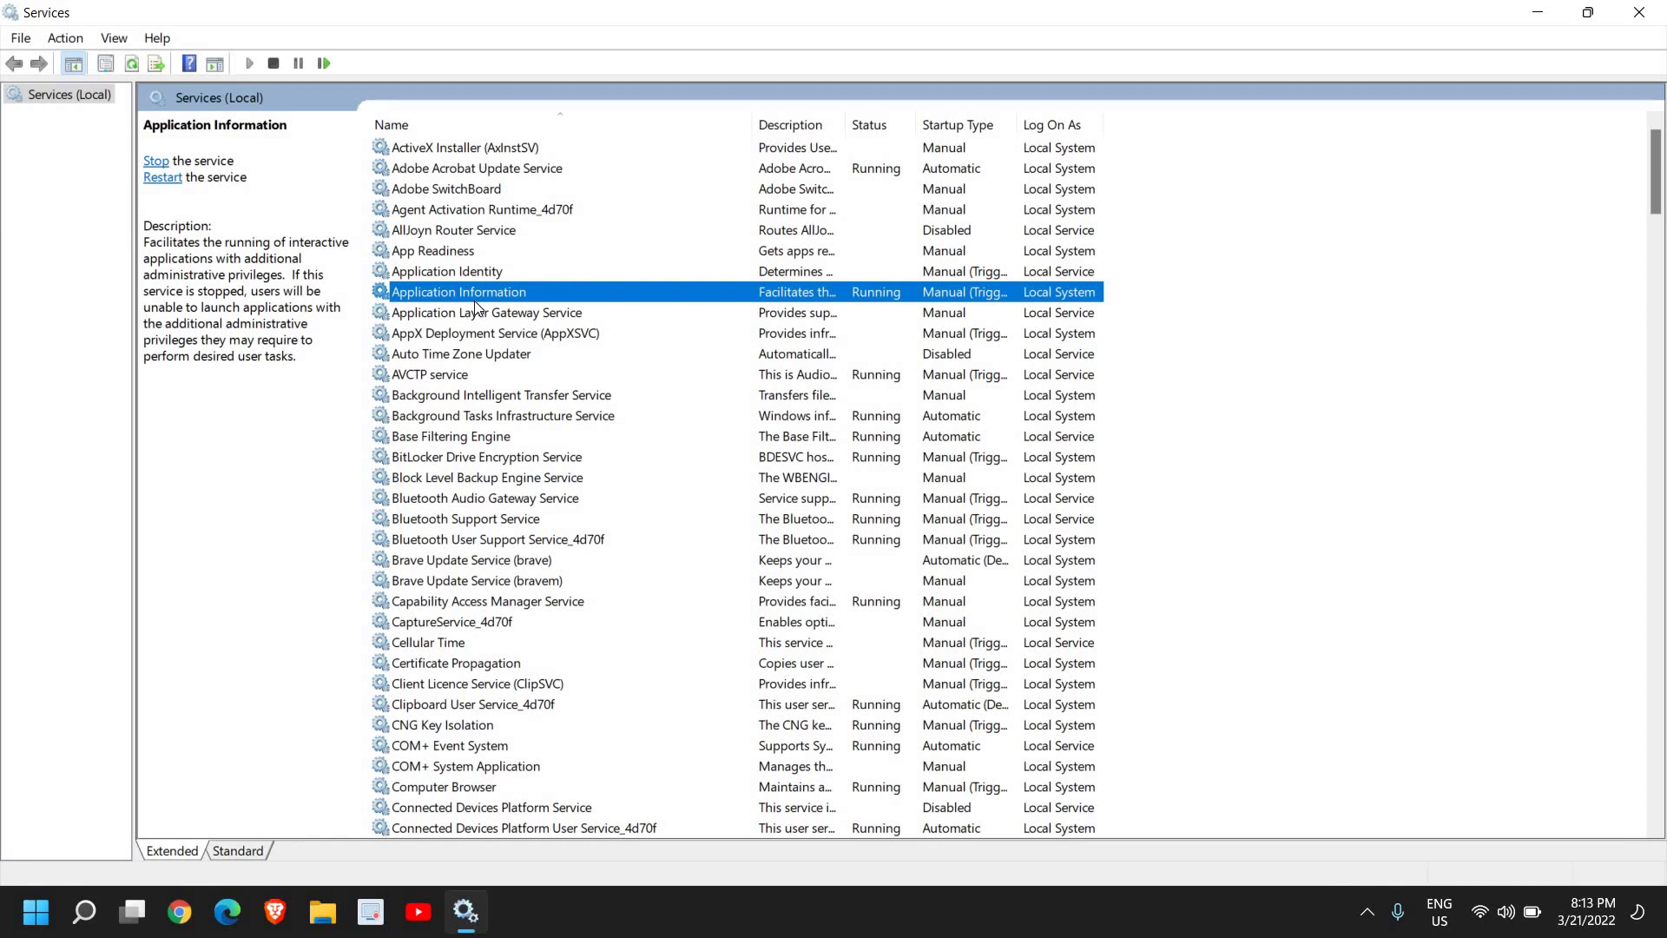
{"action": "key", "text": "s"}
{"action": "scroll", "coordinate": [474, 307], "scroll_direction": "down", "scroll_amount": 1}
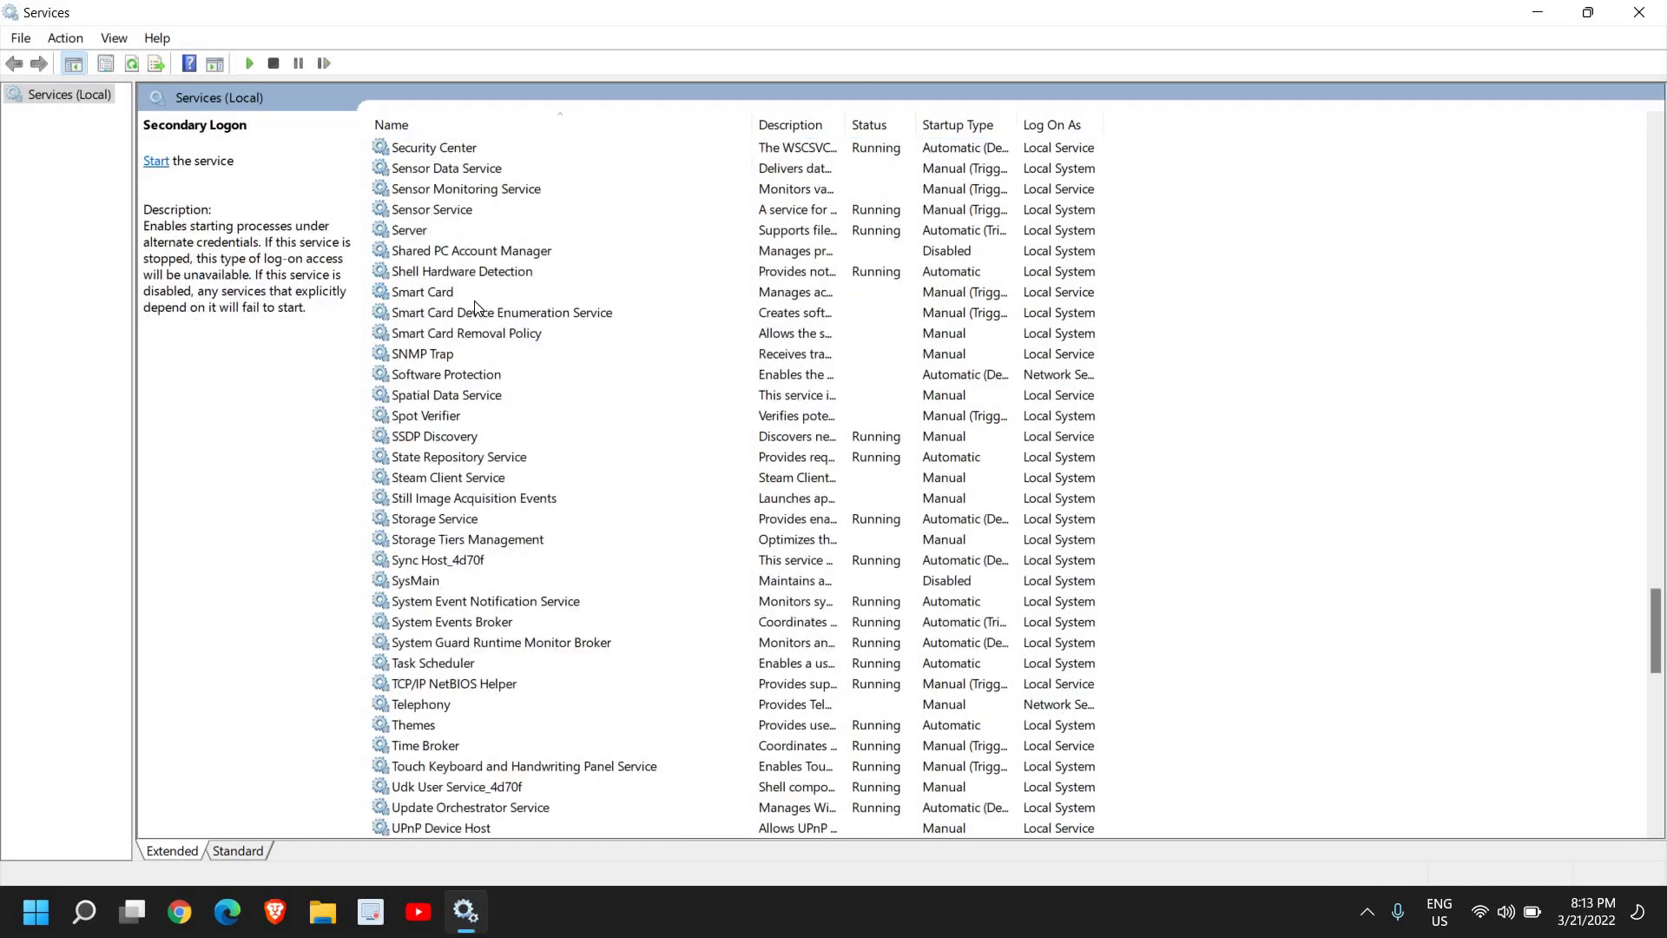
{"action": "left_click", "coordinate": [413, 585]}
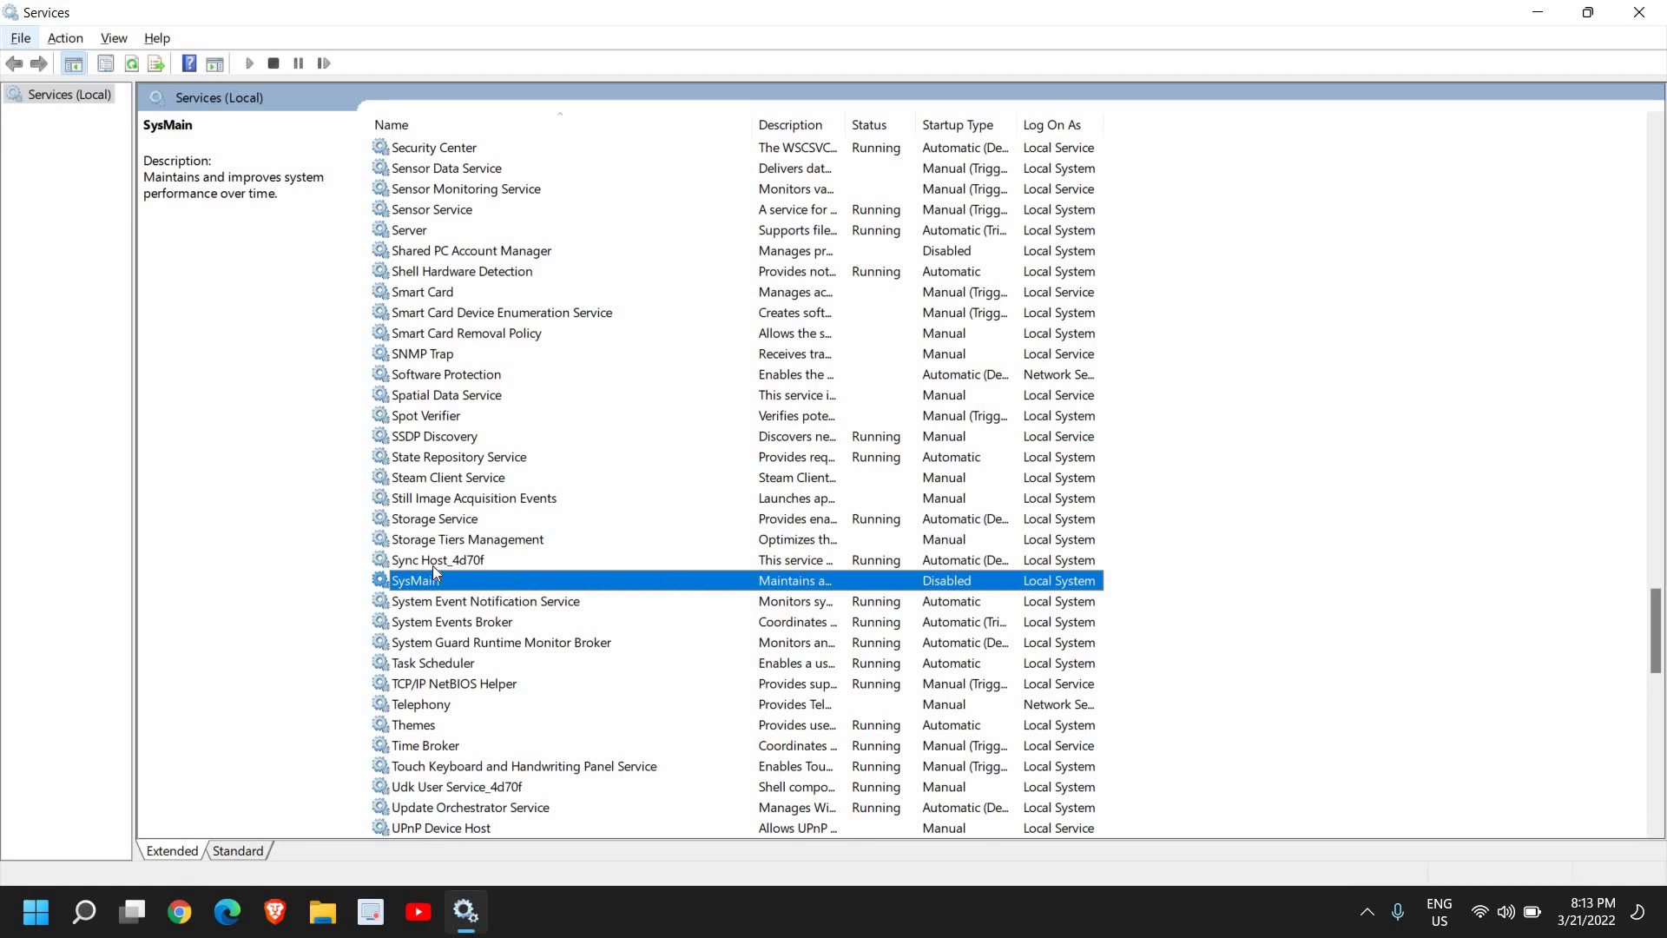
Confirm SysMain's startup type as Disabled in its Properties and apply it.
{"action": "right_click", "coordinate": [473, 580]}
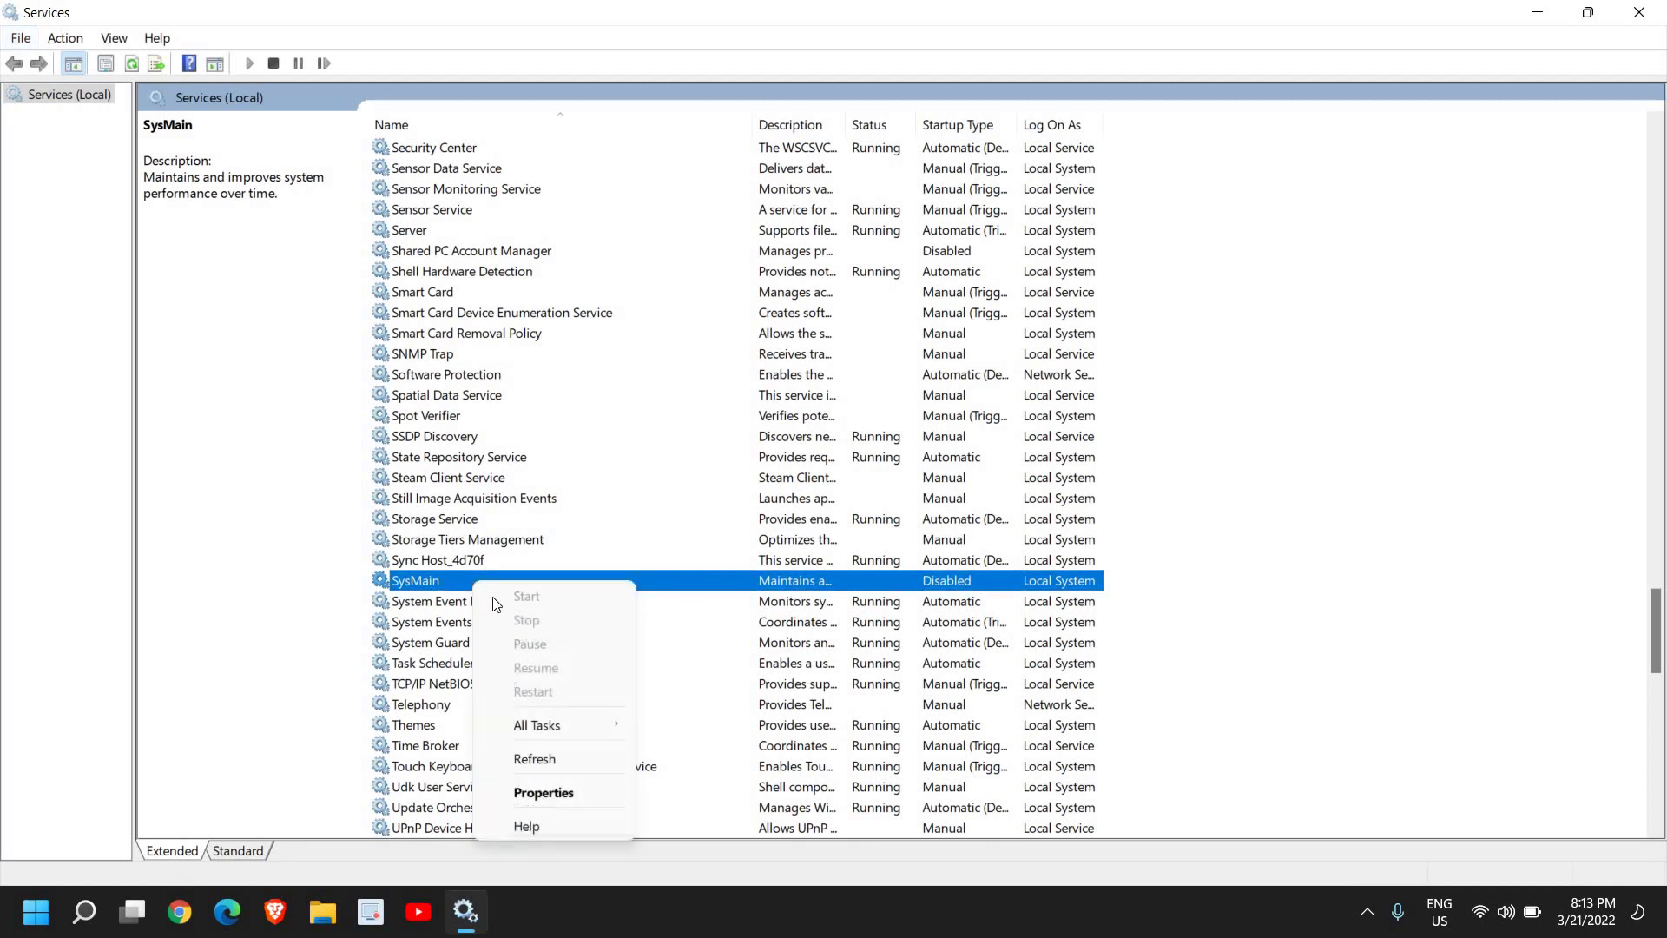
{"action": "left_click", "coordinate": [543, 794]}
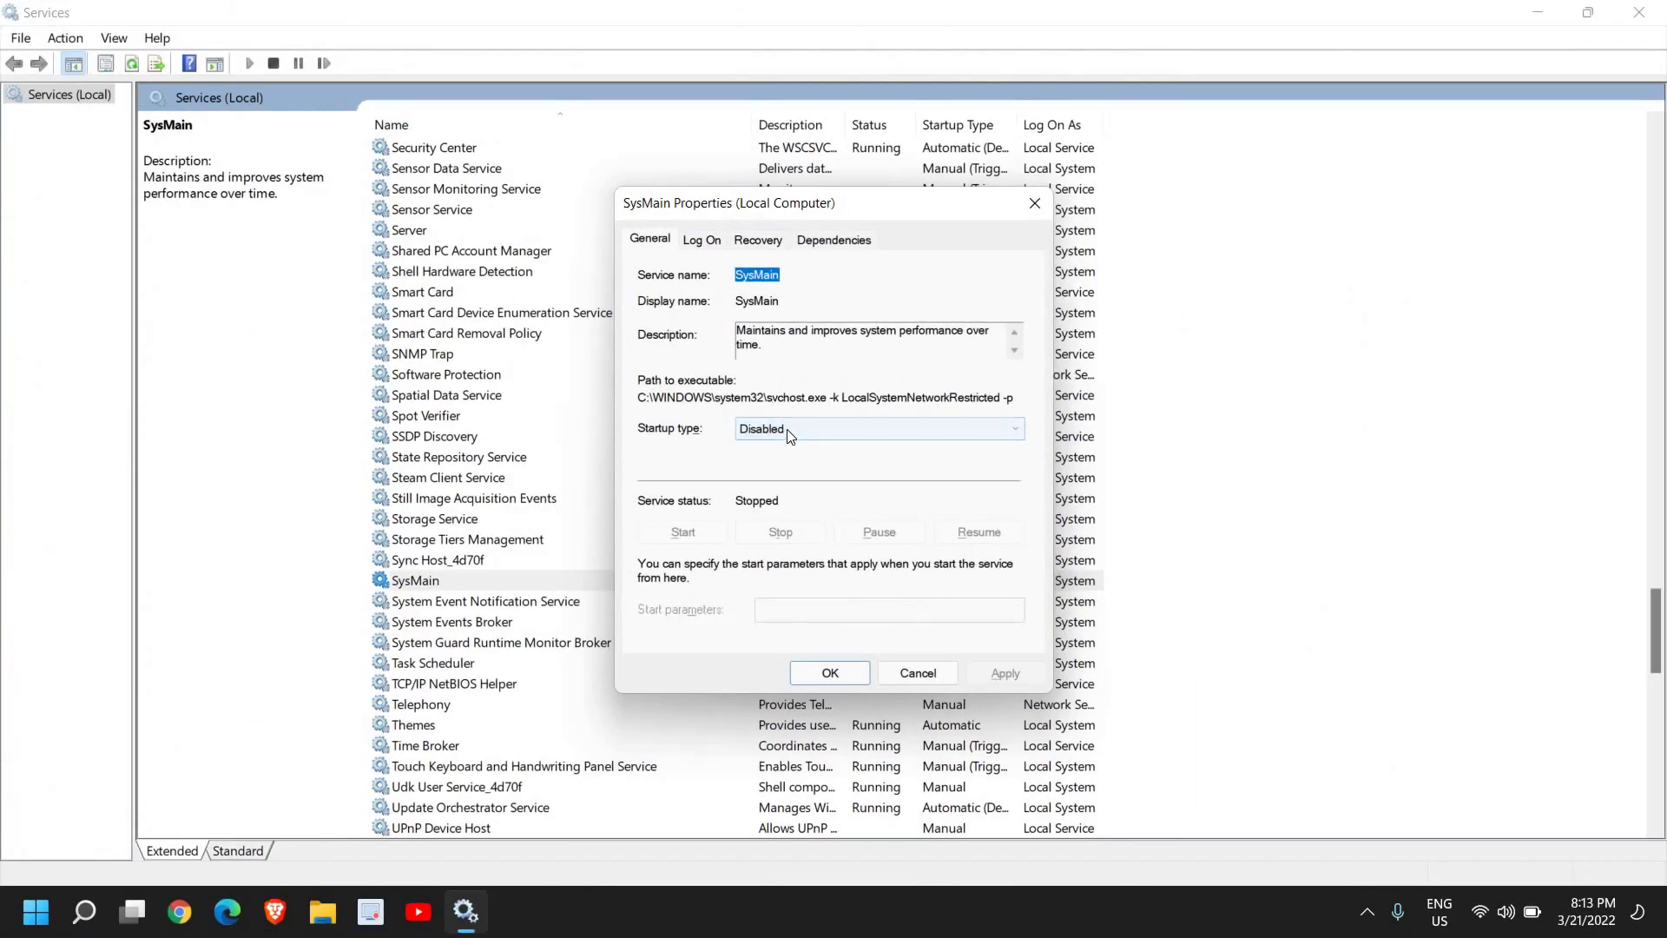
{"action": "left_click", "coordinate": [789, 433]}
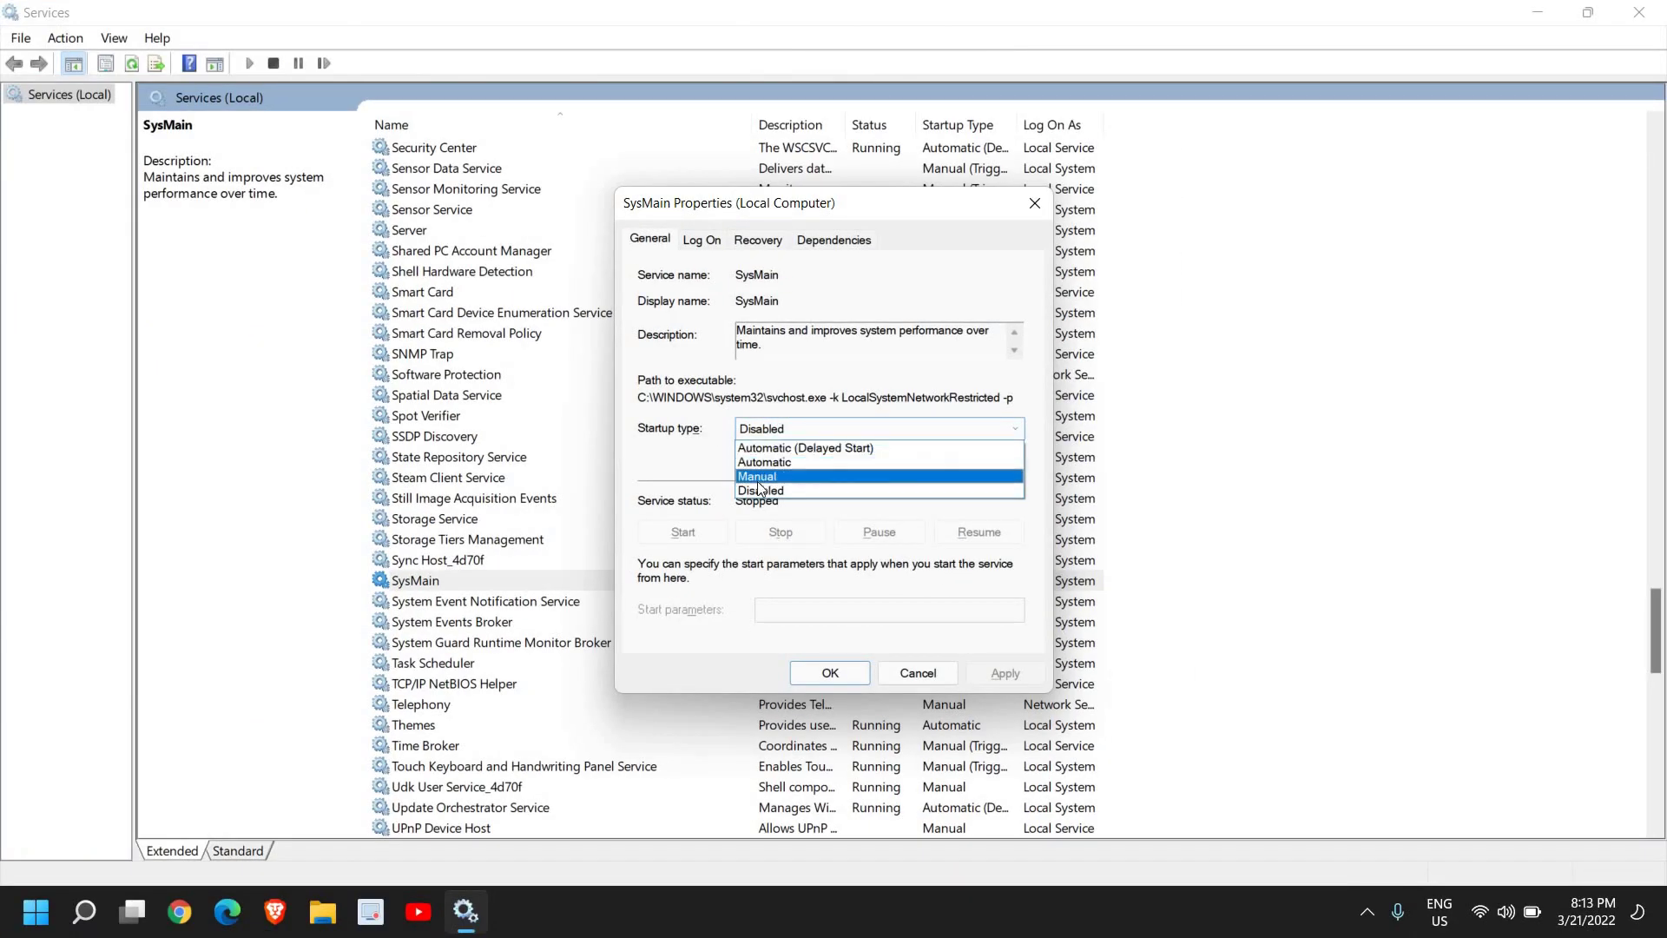
{"action": "left_click", "coordinate": [755, 491]}
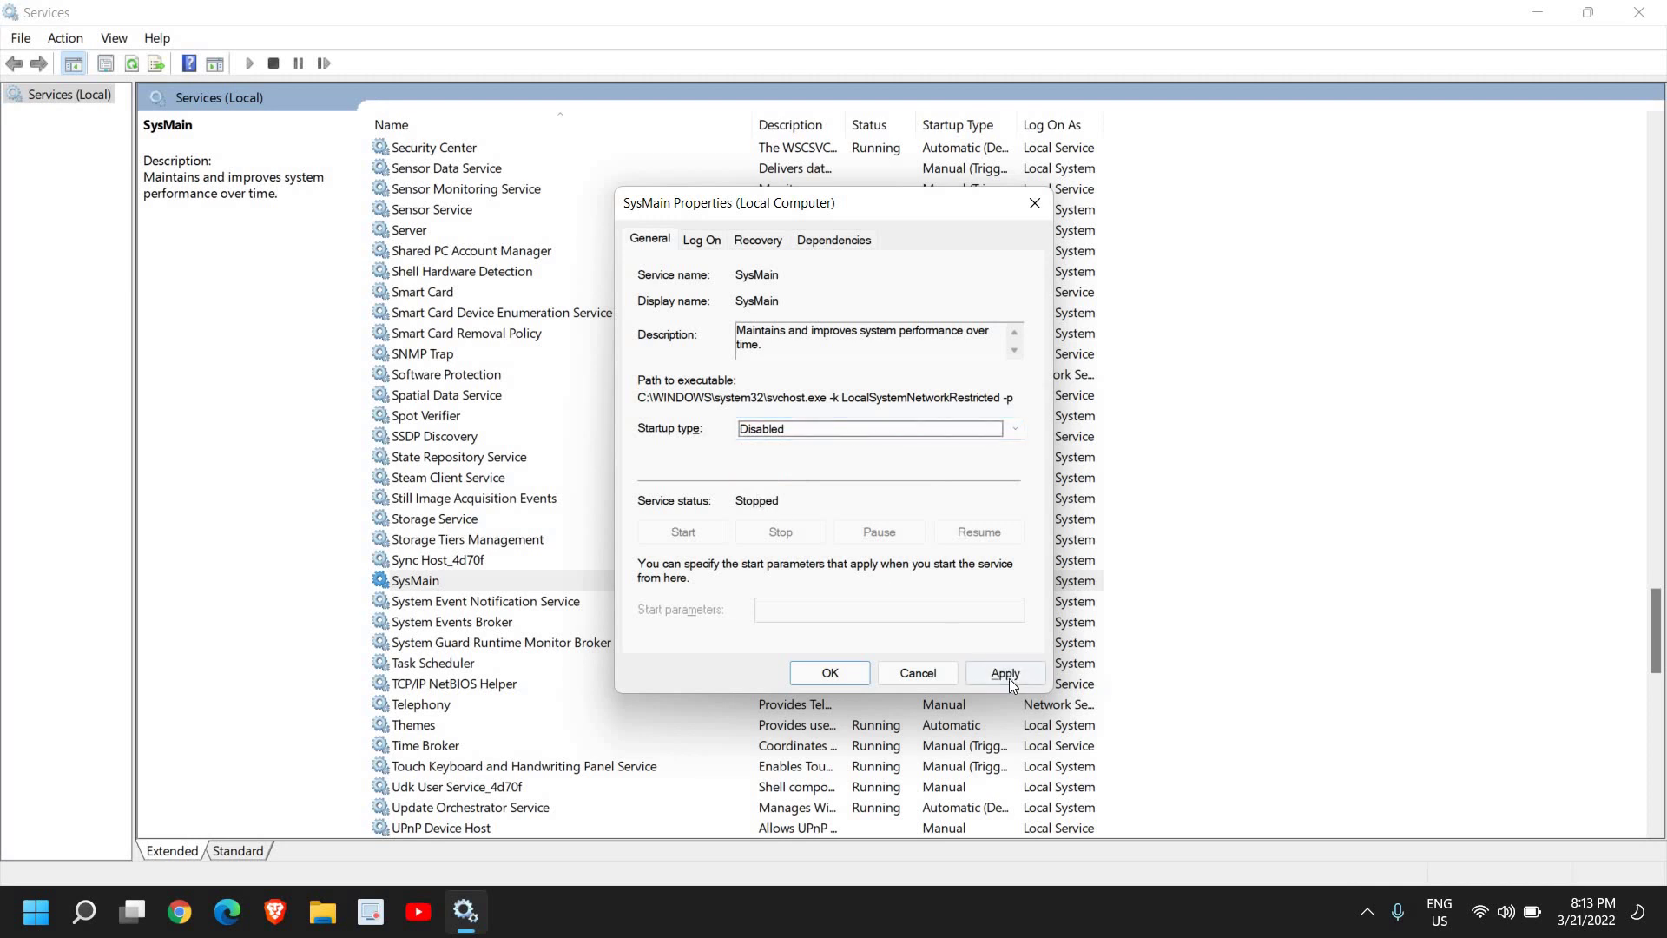
{"action": "left_click", "coordinate": [1011, 679]}
{"action": "left_click", "coordinate": [831, 674]}
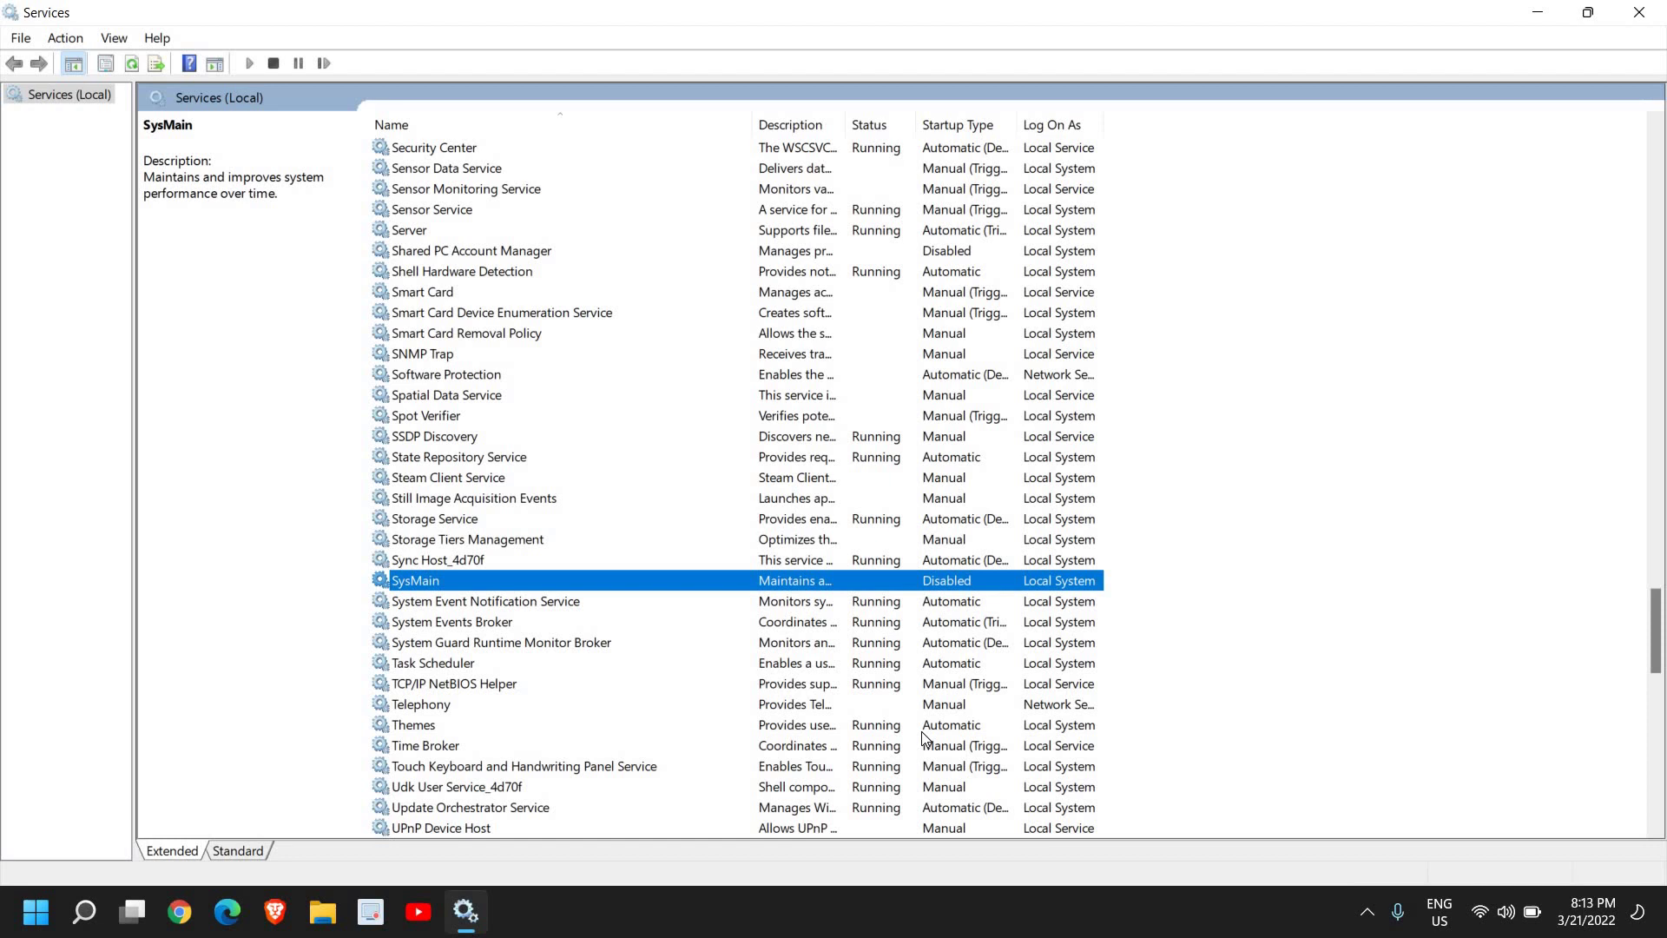
{"action": "left_click", "coordinate": [1639, 12]}
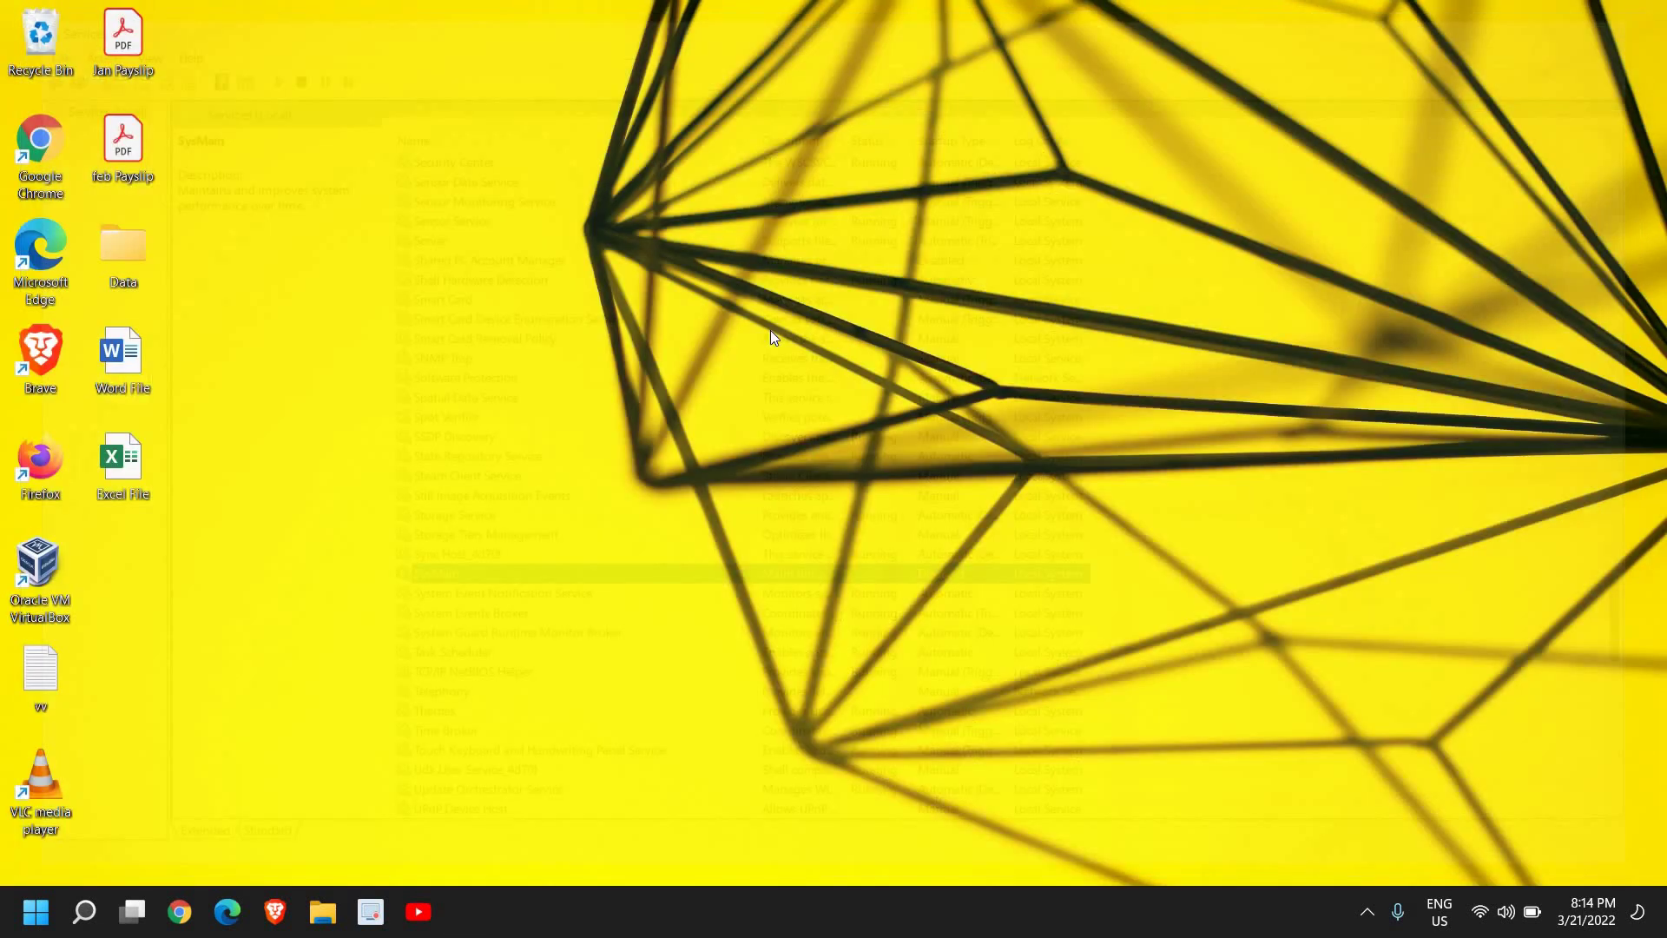
{"action": "right_click", "coordinate": [36, 918]}
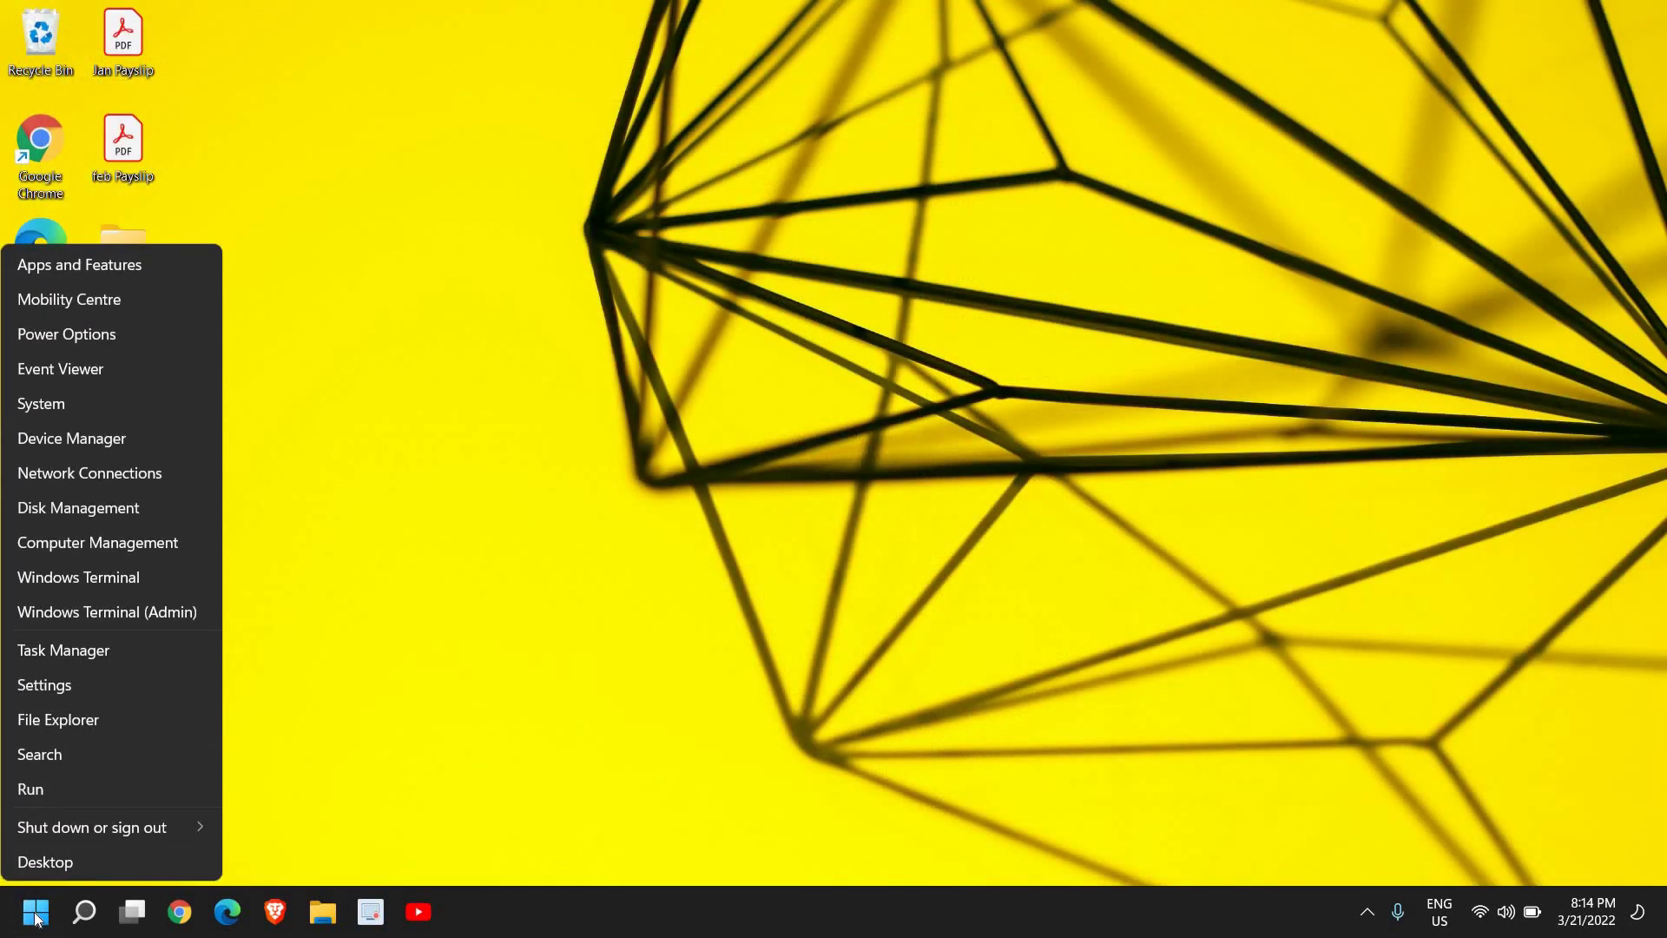
{"action": "left_click", "coordinate": [80, 652]}
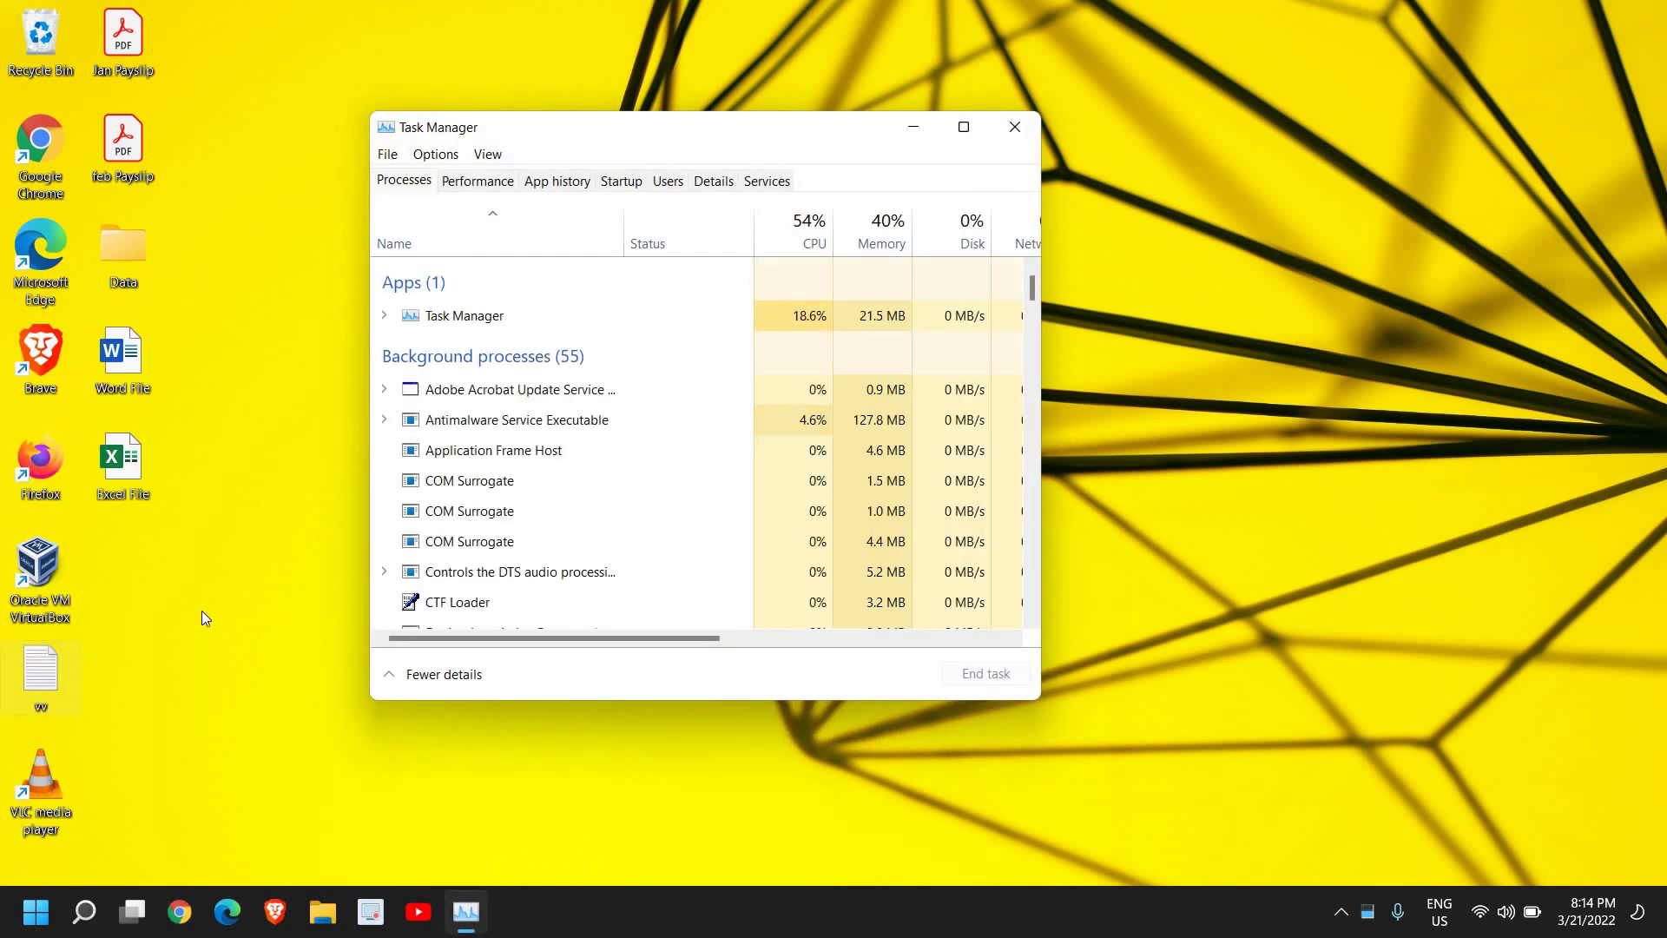
{"action": "left_click", "coordinate": [634, 183]}
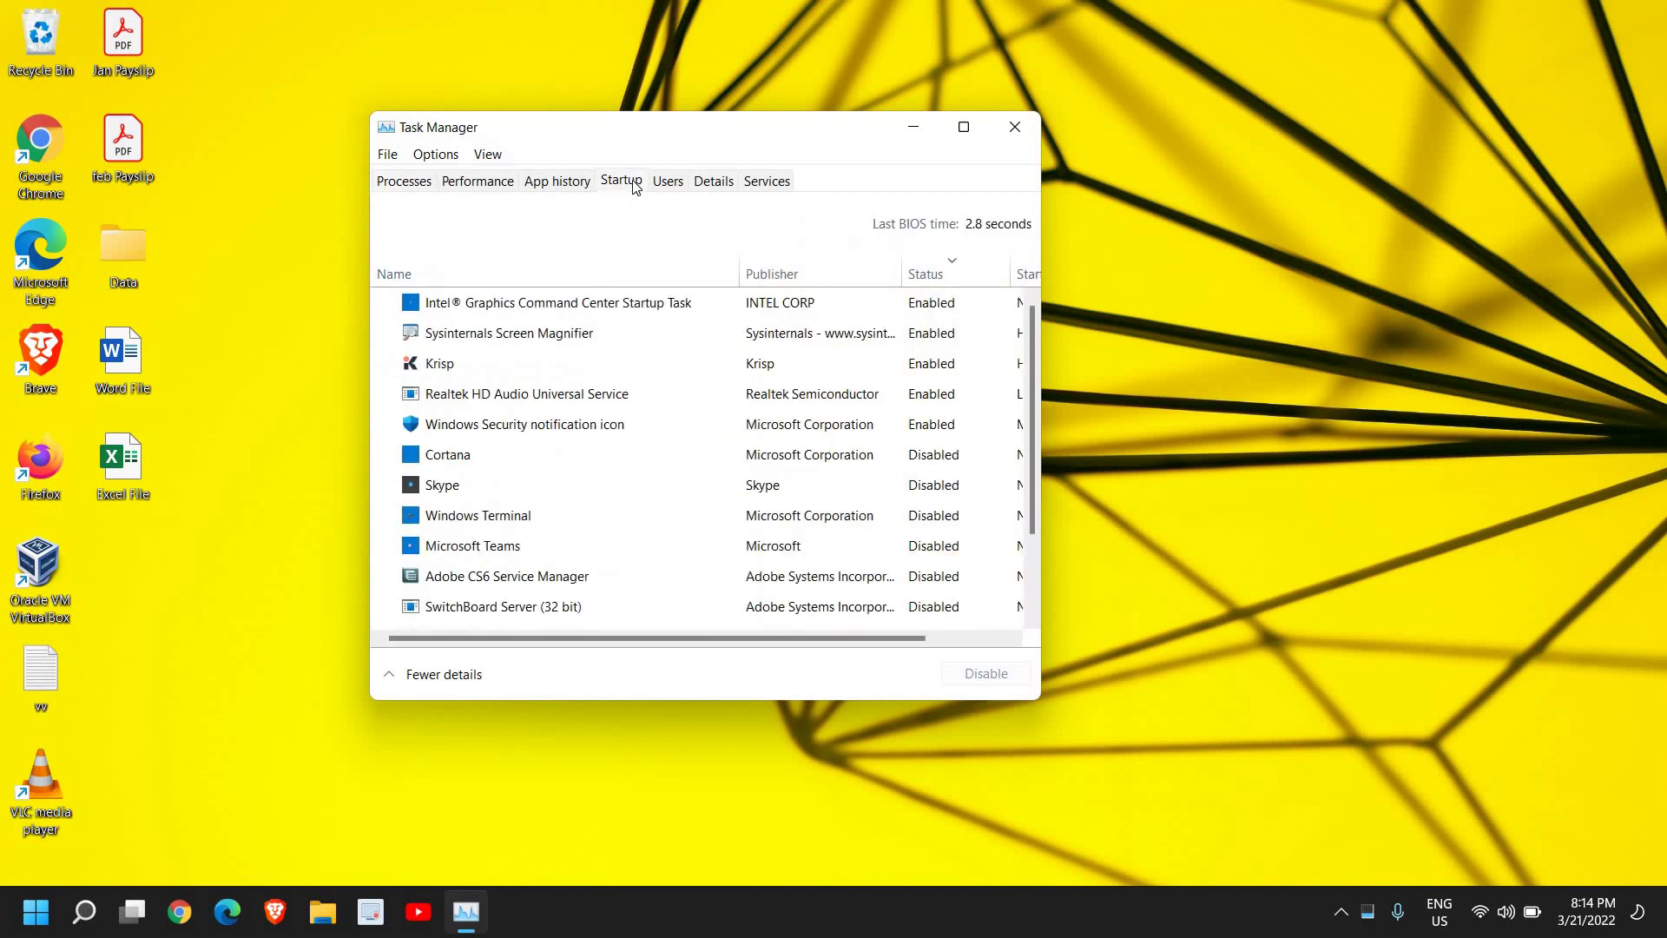
{"action": "left_click", "coordinate": [964, 126]}
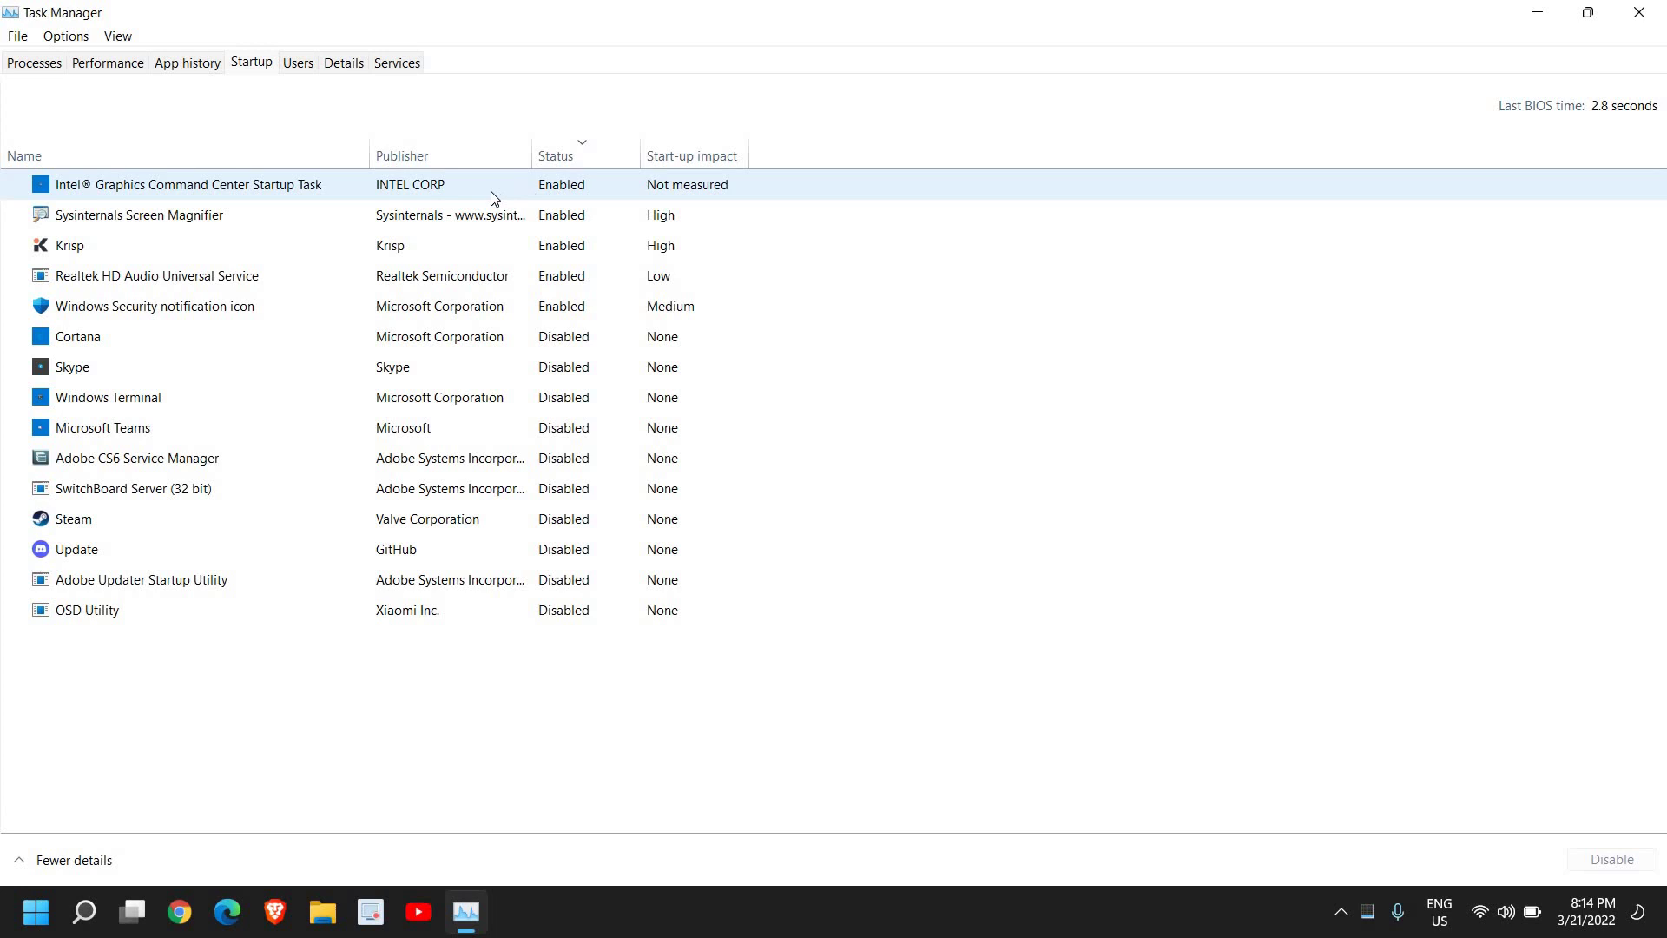
{"action": "right_click", "coordinate": [196, 190]}
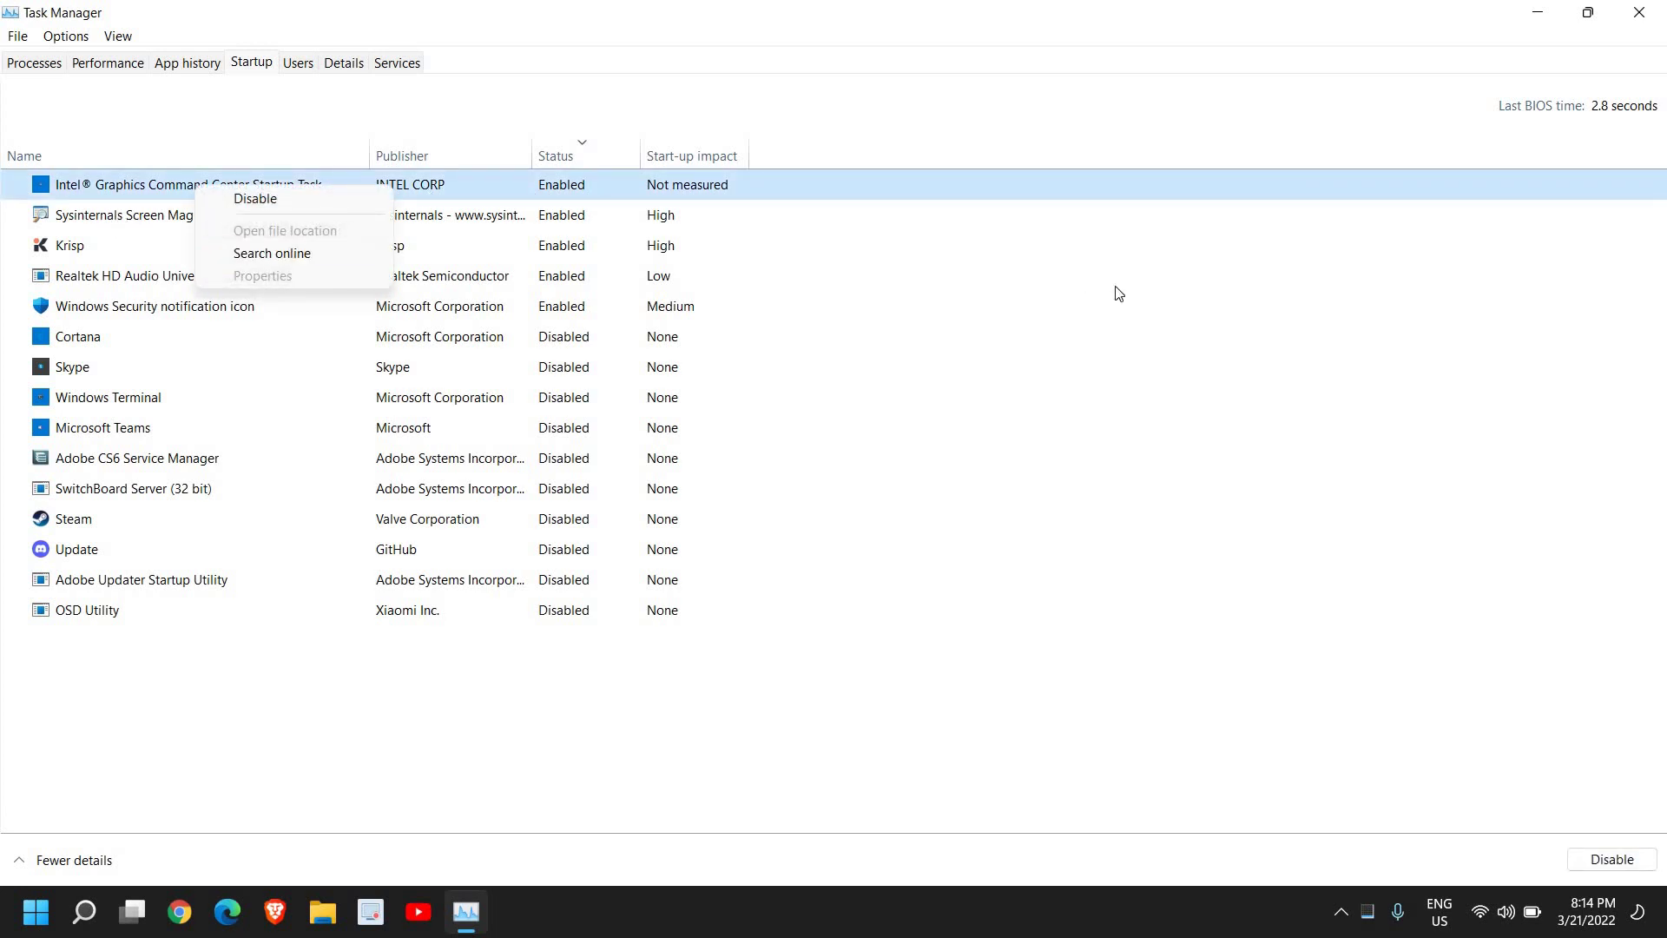
{"action": "left_click", "coordinate": [1107, 280]}
{"action": "left_click", "coordinate": [218, 192]}
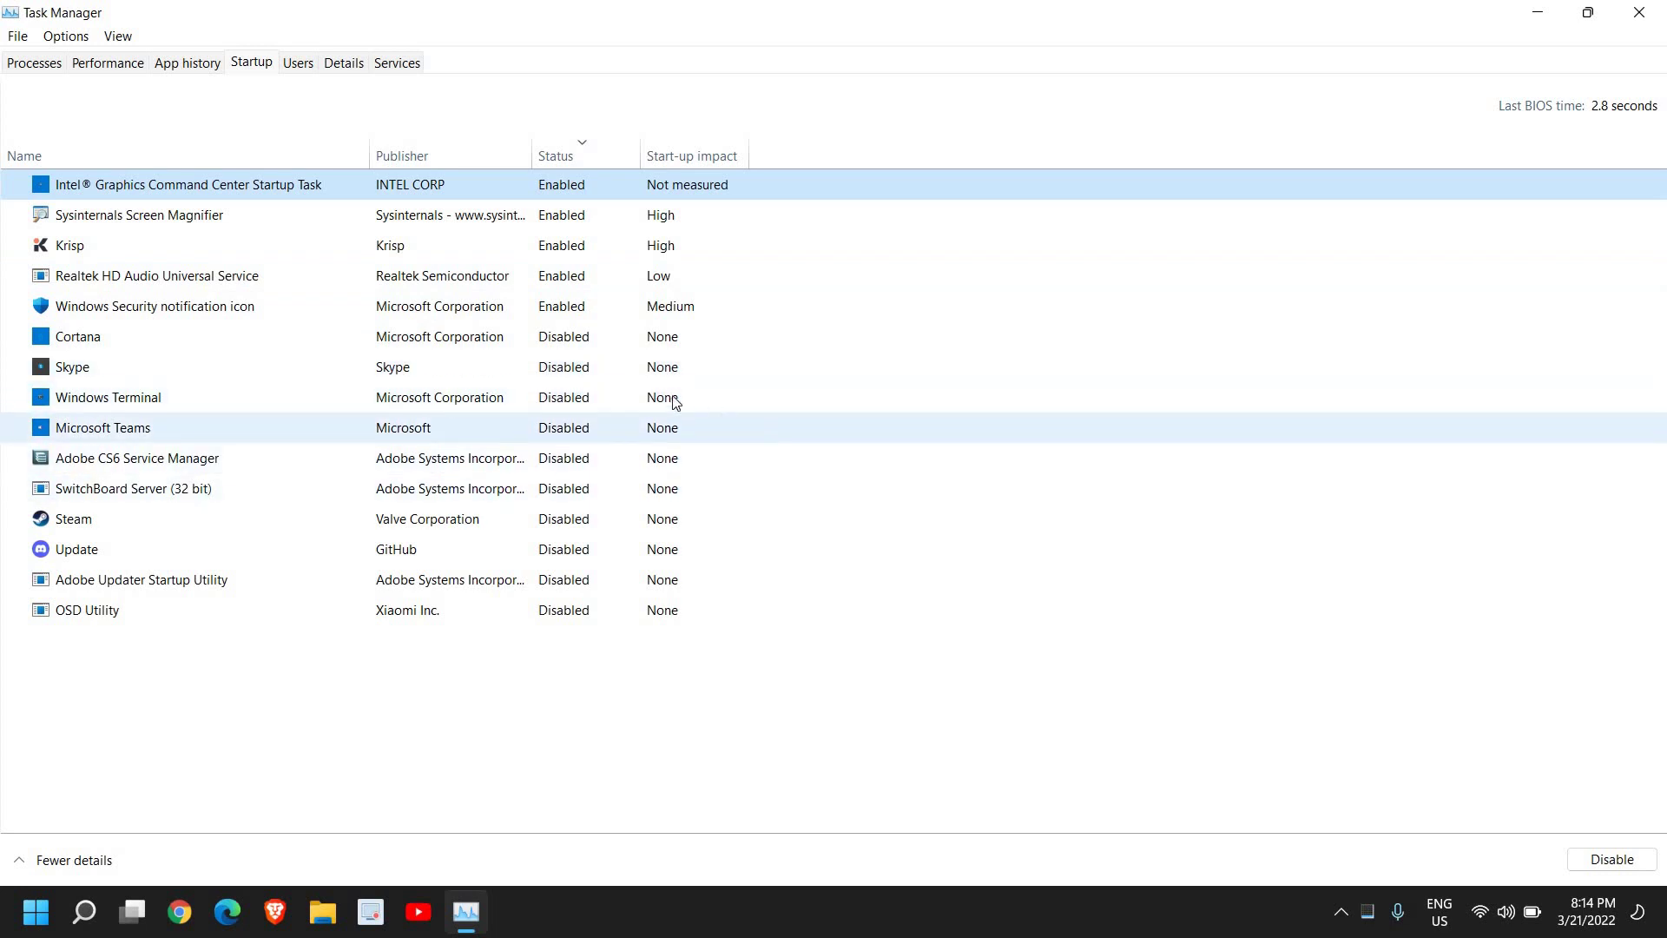
{"action": "right_click", "coordinate": [128, 370]}
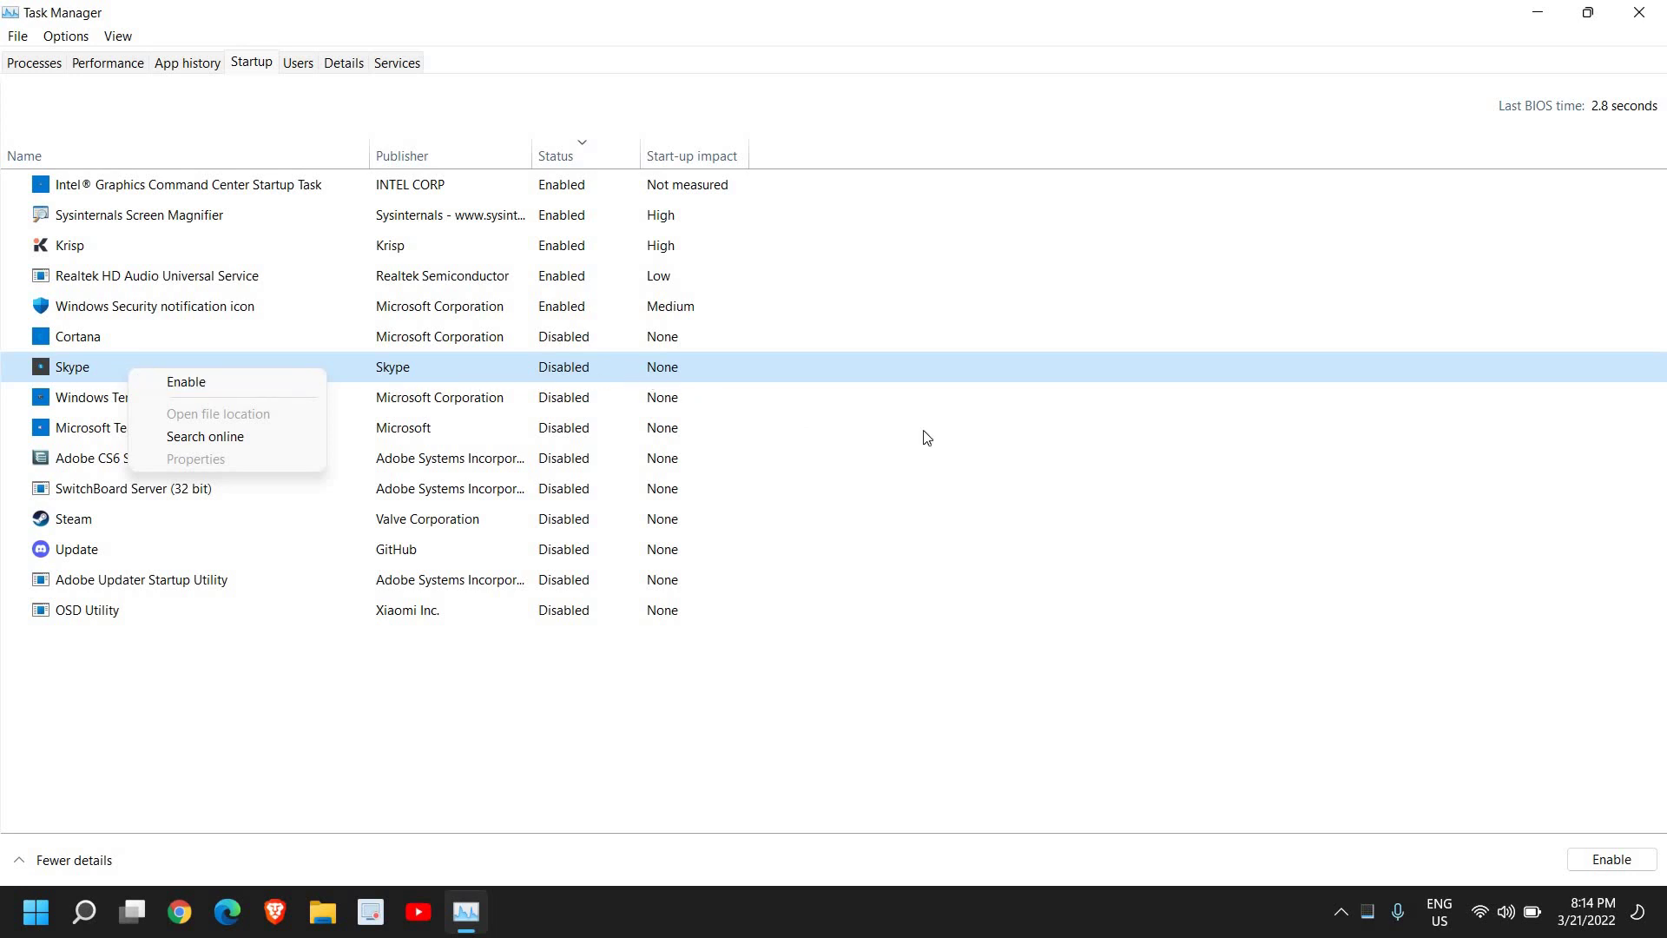
{"action": "left_click", "coordinate": [974, 456]}
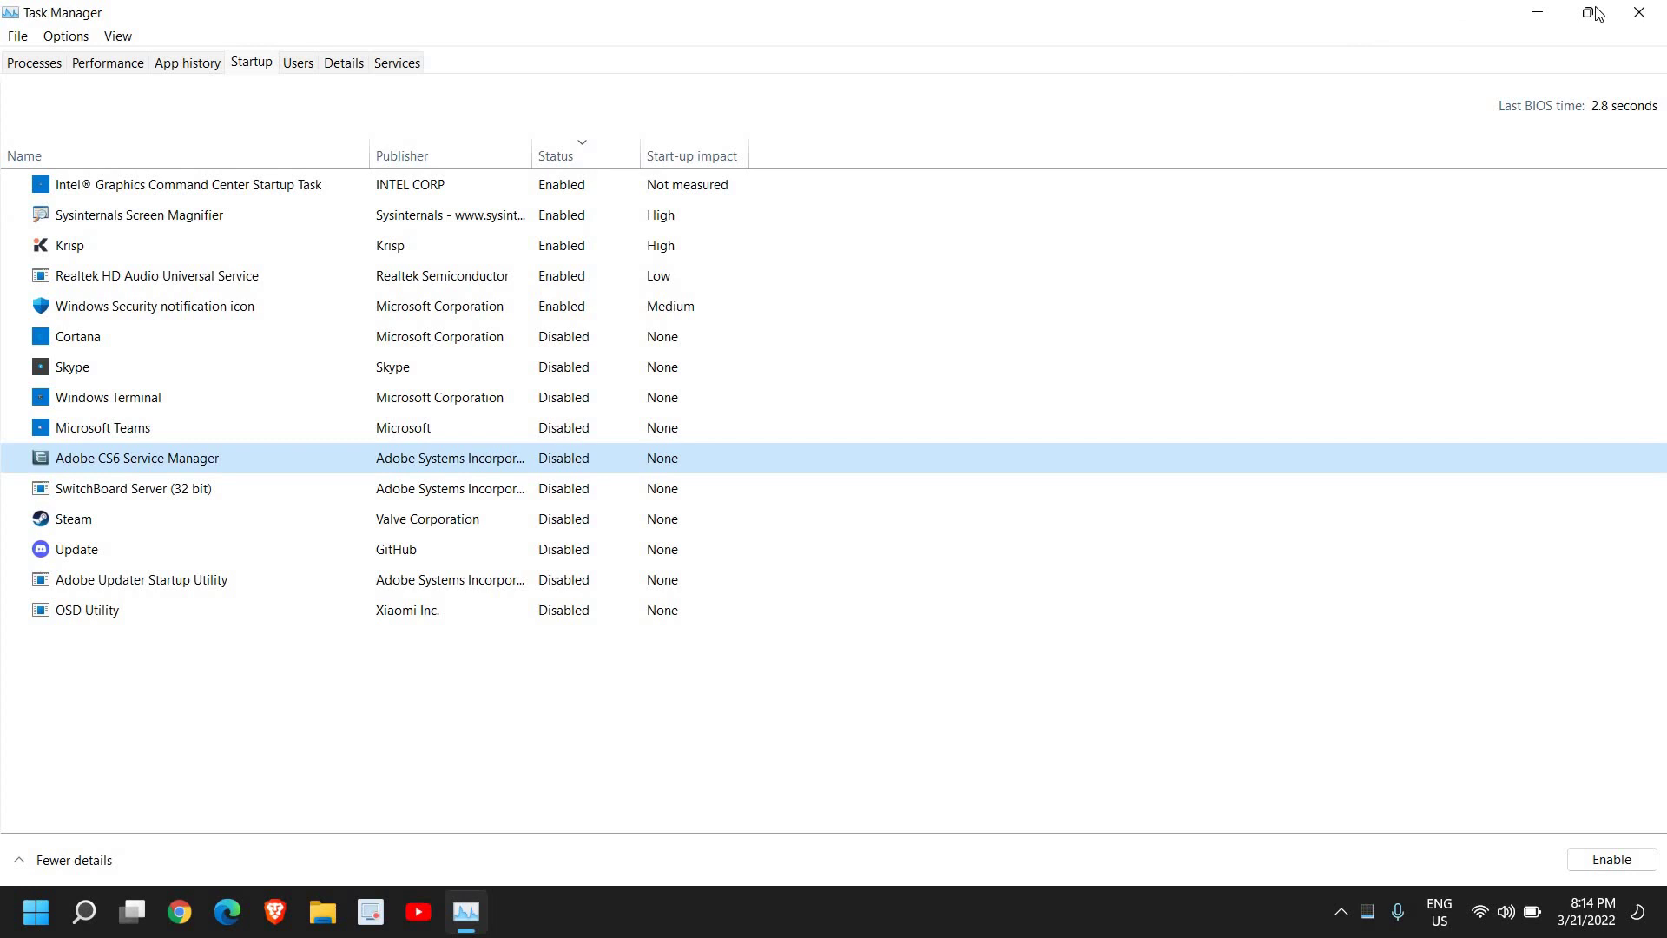
Run sfc /scannow in an administrator Command Prompt, then close it once verification starts.
{"action": "left_click", "coordinate": [1637, 12]}
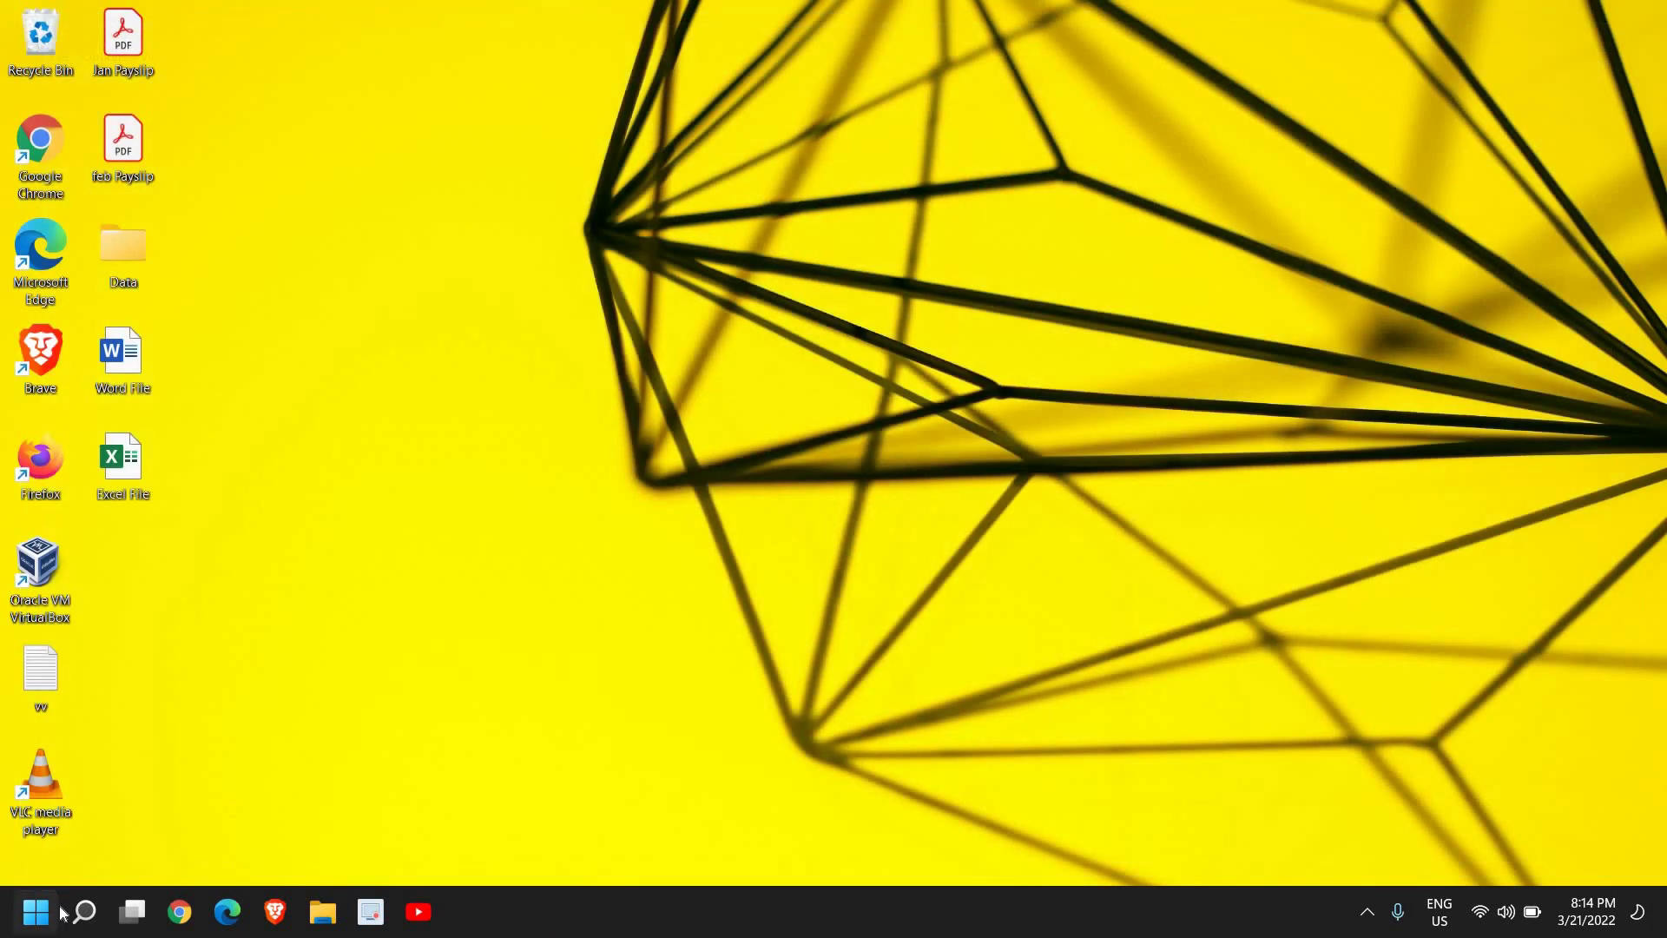
{"action": "left_click", "coordinate": [84, 910]}
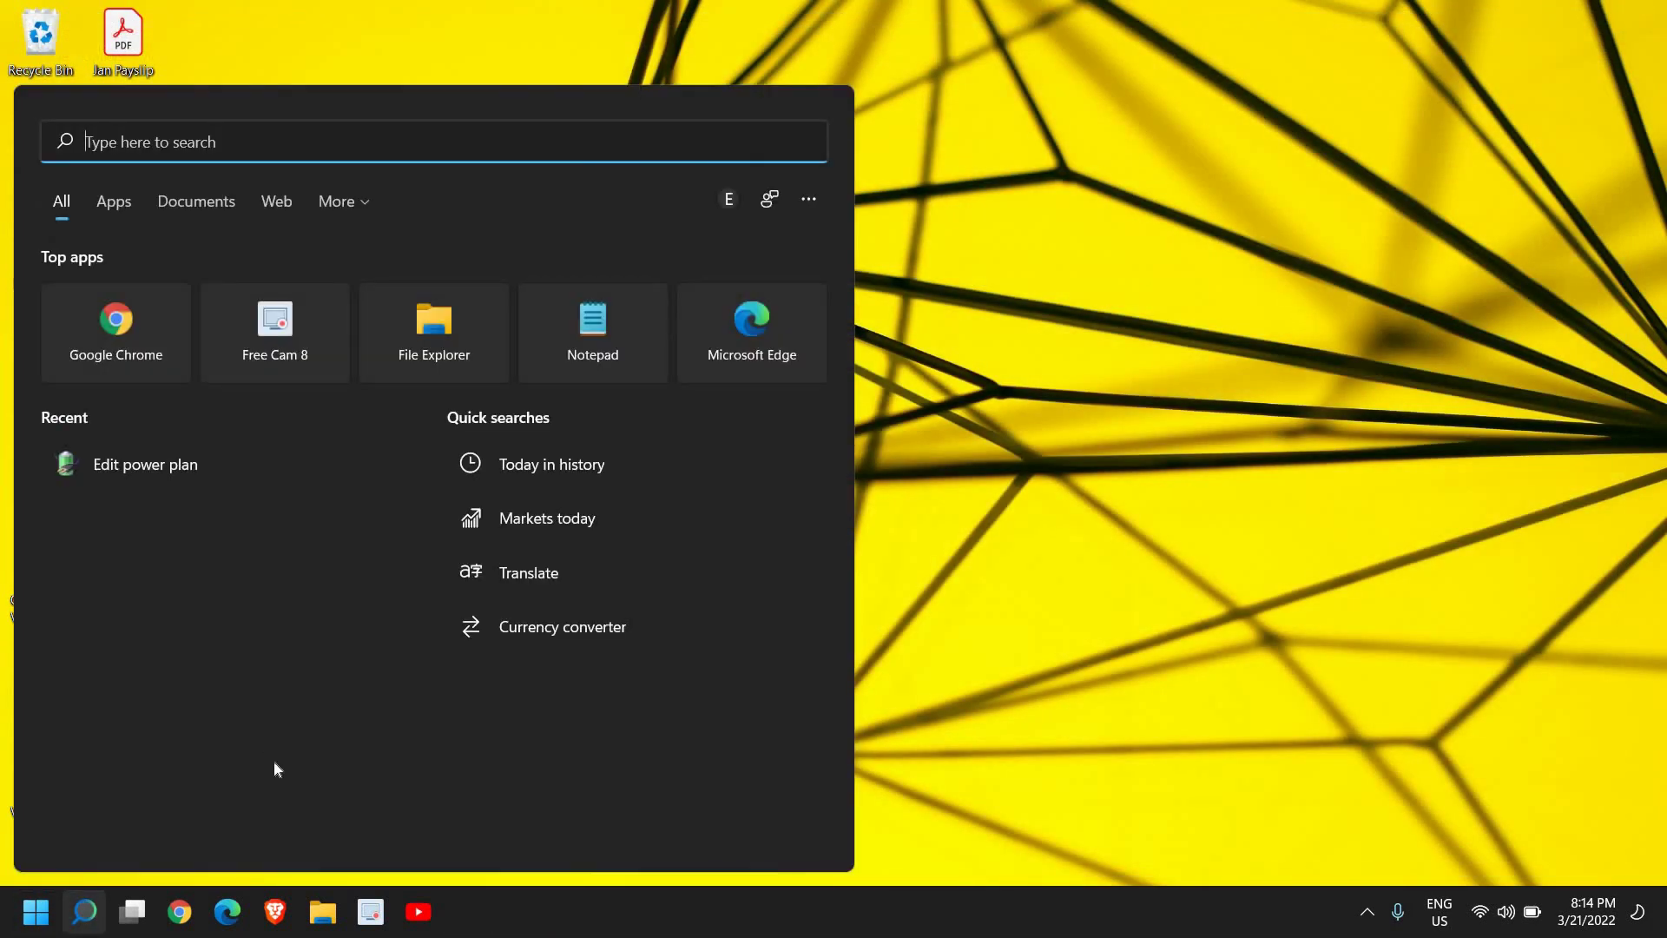
{"action": "type", "text": "cmd"}
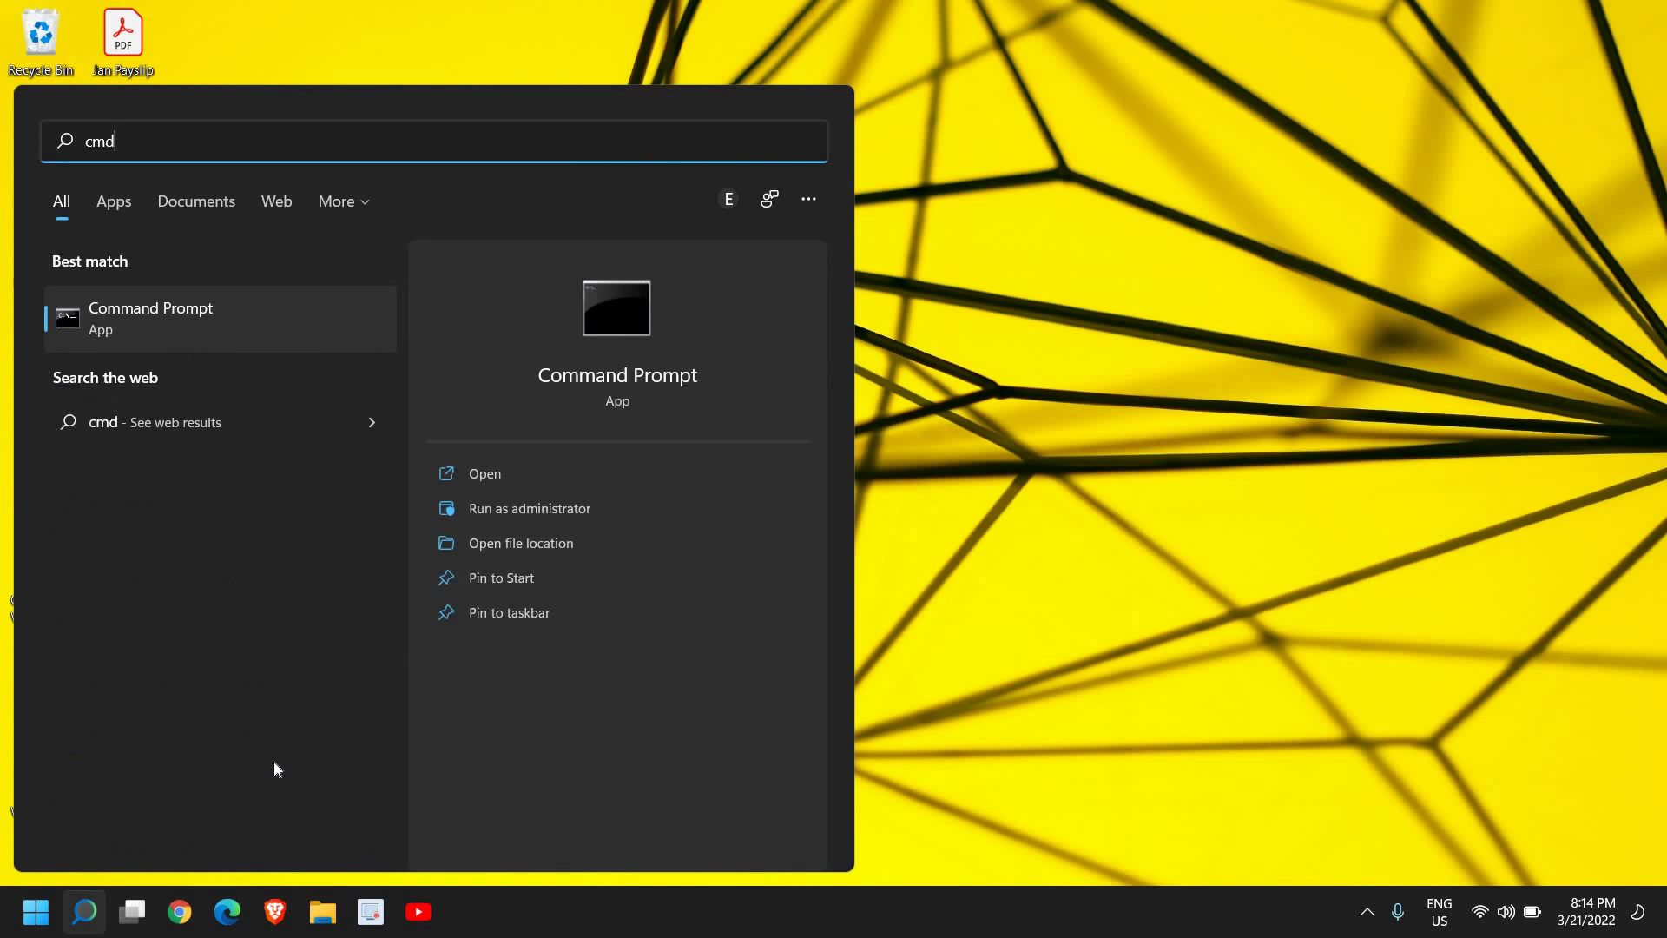
{"action": "left_click", "coordinate": [491, 514]}
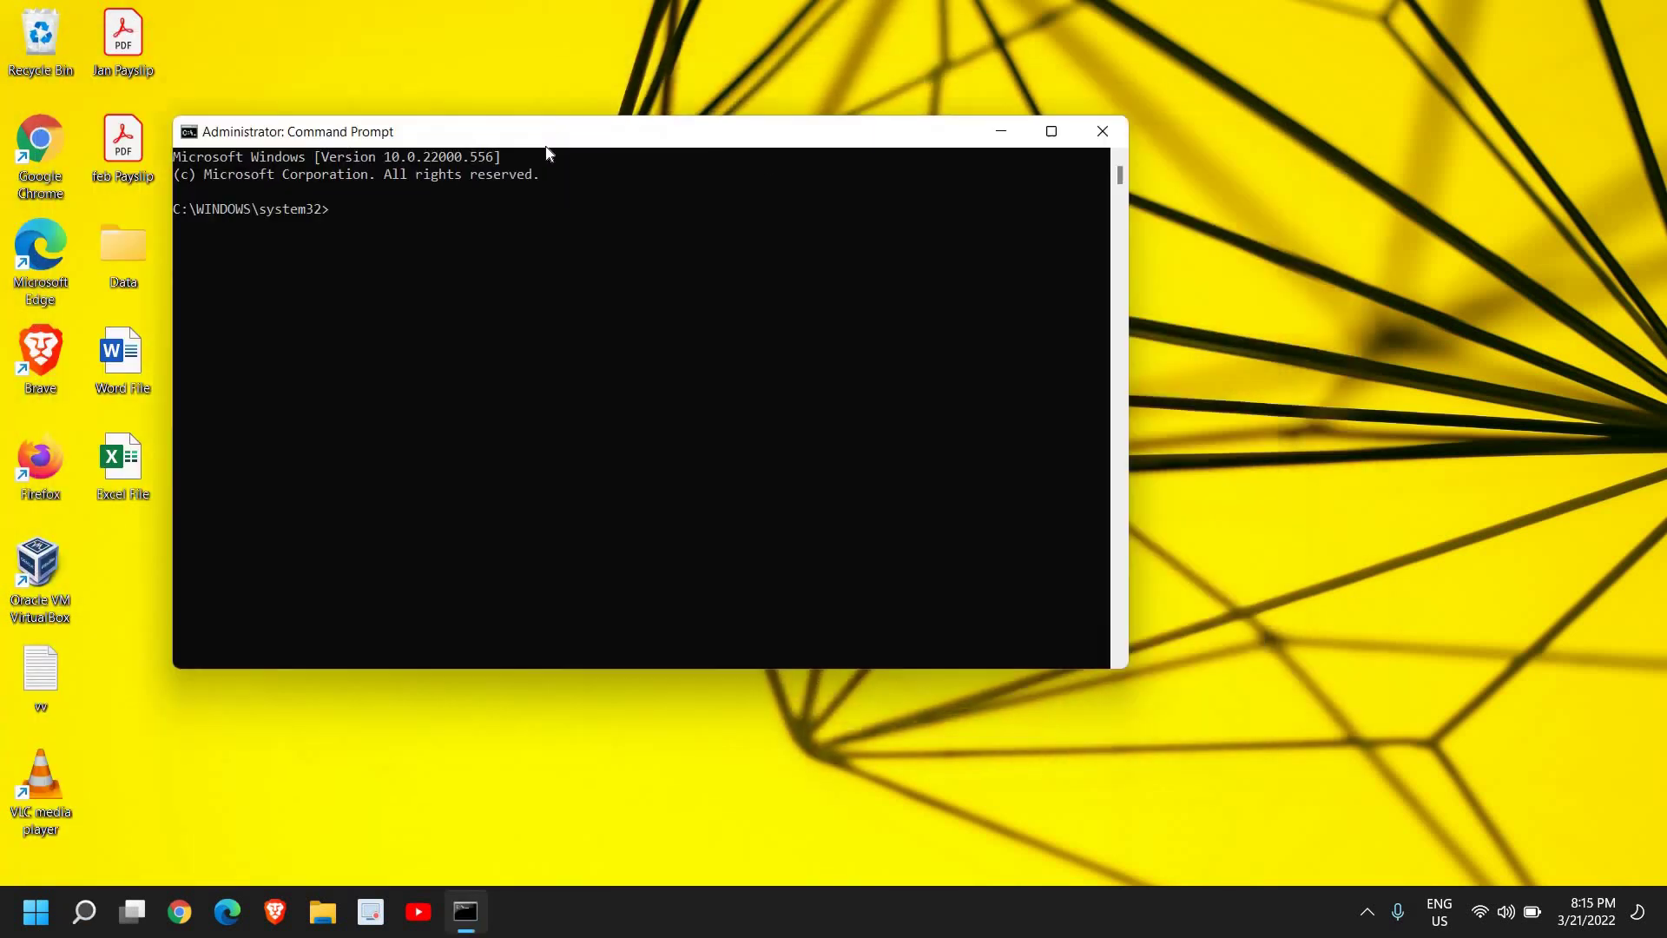
{"action": "left_click_drag", "start_coordinate": [337, 58], "coordinate": [583, 161]}
{"action": "type", "text": "sfc /sc"}
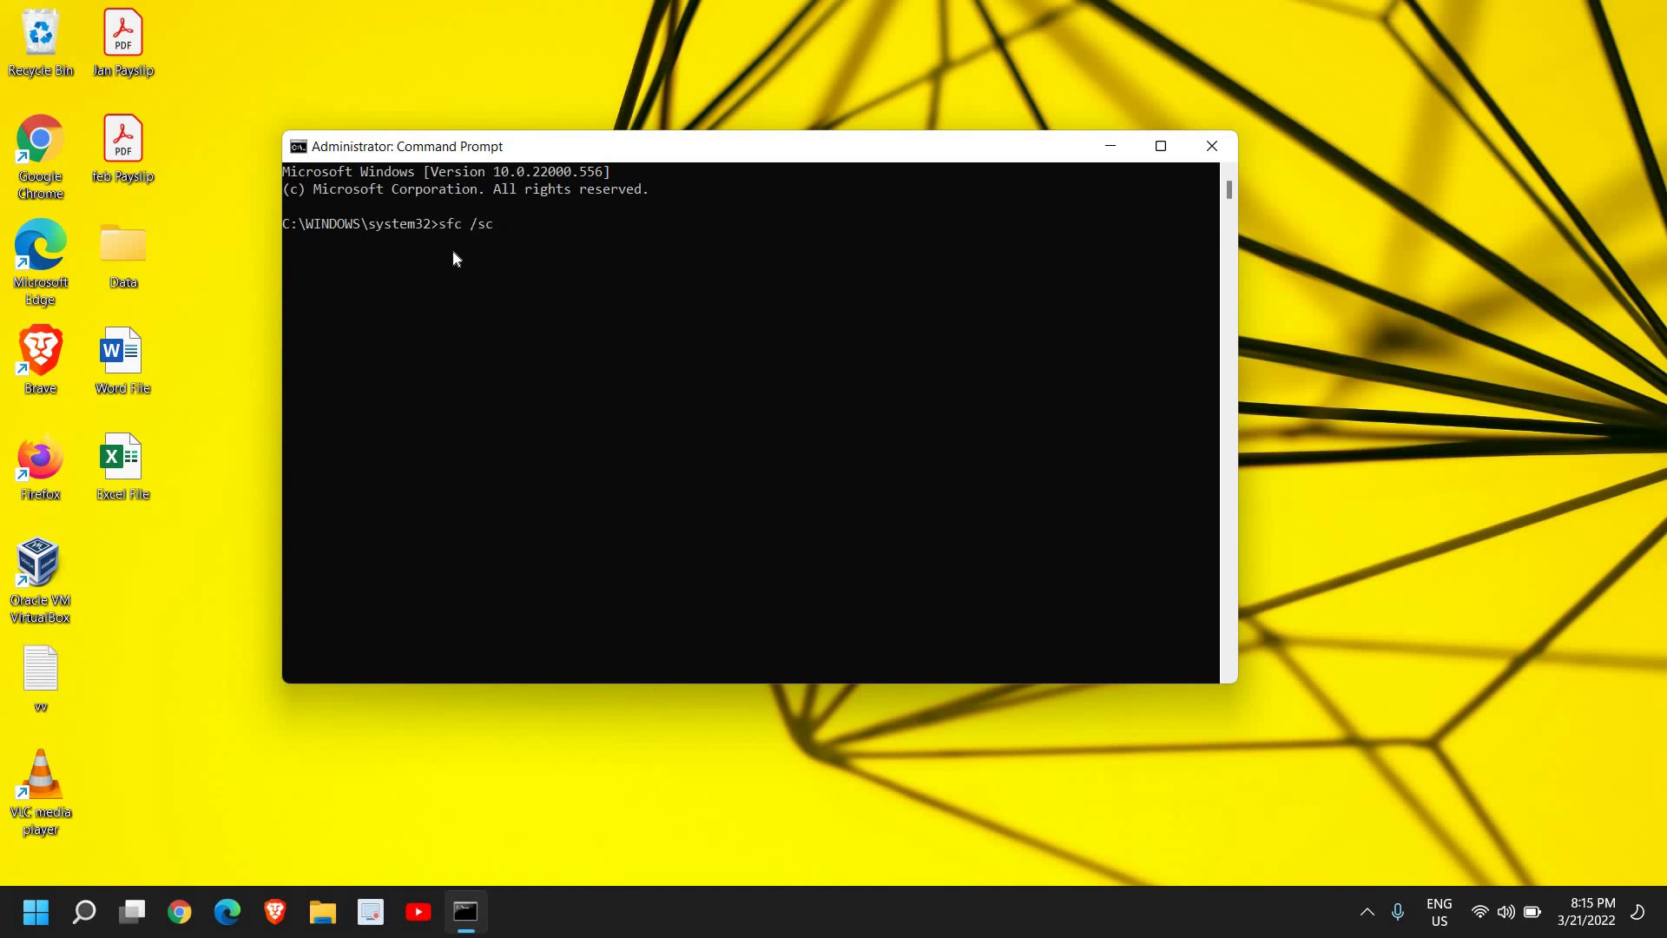
{"action": "type", "text": "annow"}
{"action": "key", "text": "Return"}
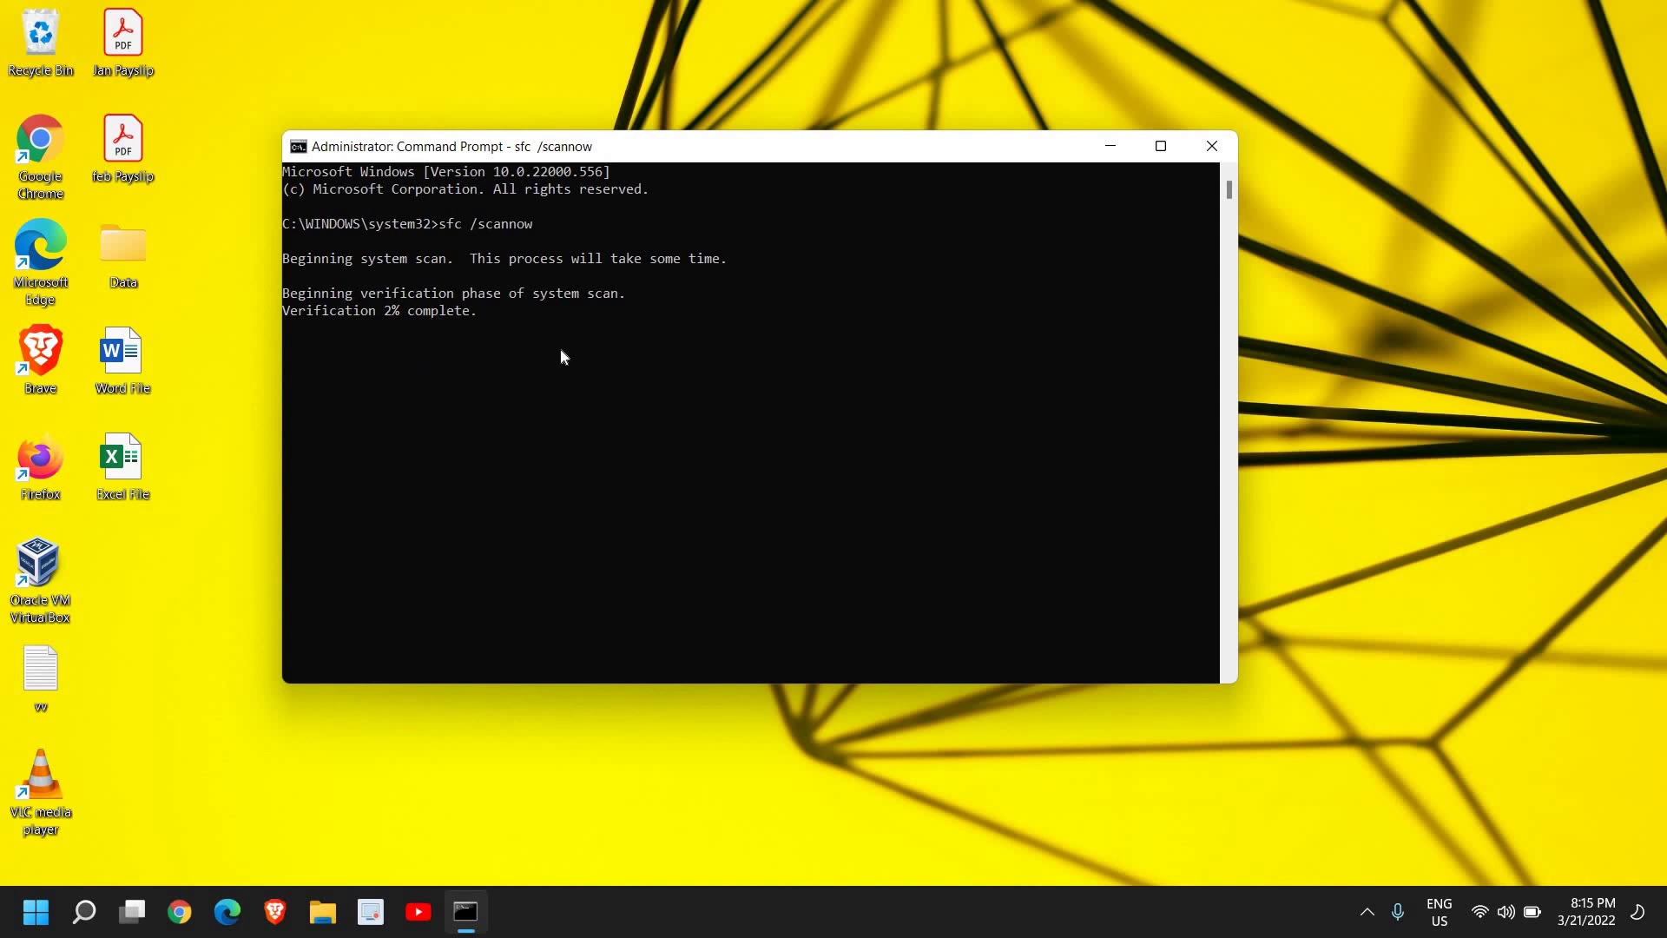
{"action": "left_click", "coordinate": [1218, 146]}
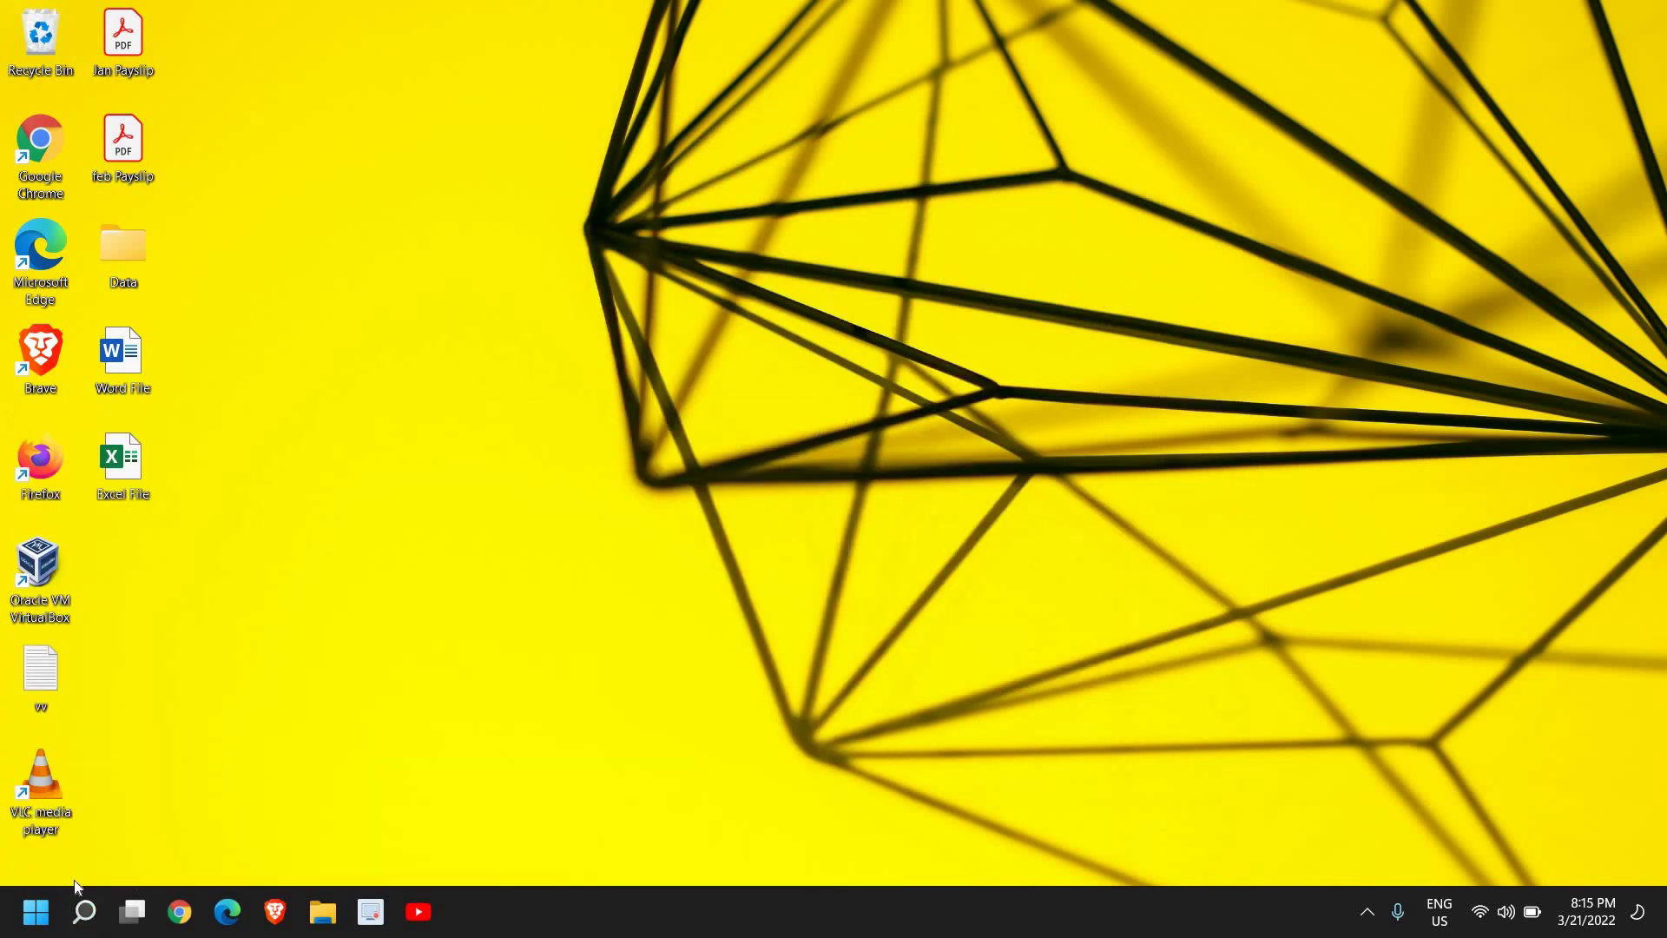
Search 'power' and view Power Options showing Balanced selected alongside Gaming and Techy.
{"action": "left_click", "coordinate": [83, 911]}
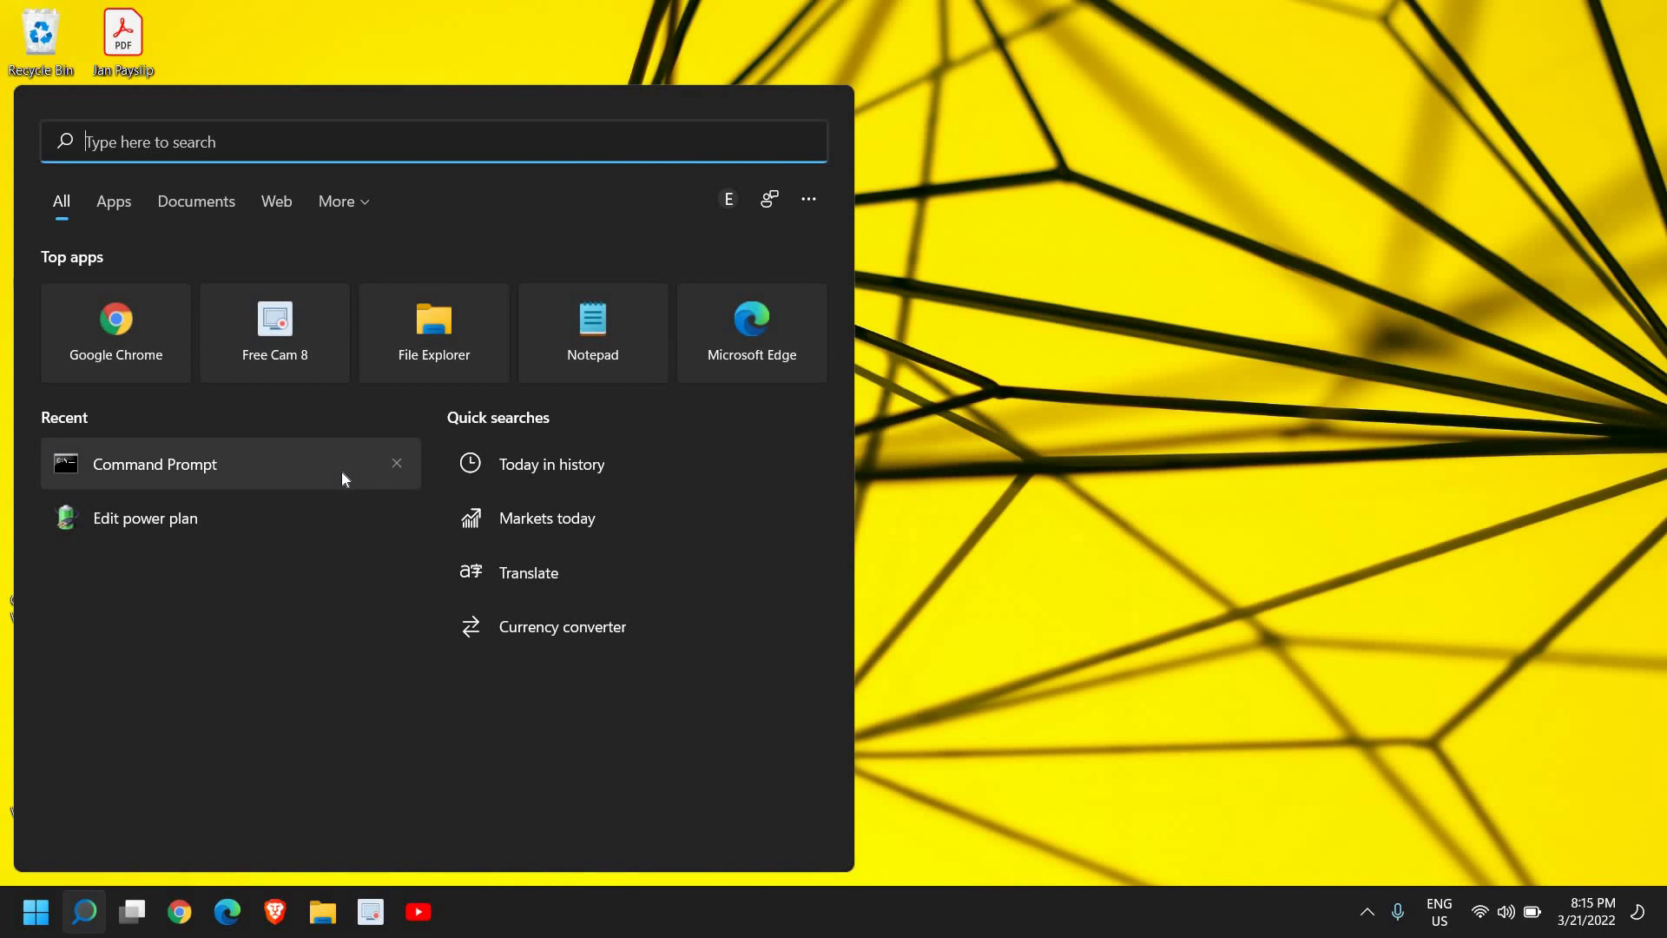
{"action": "type", "text": "power"}
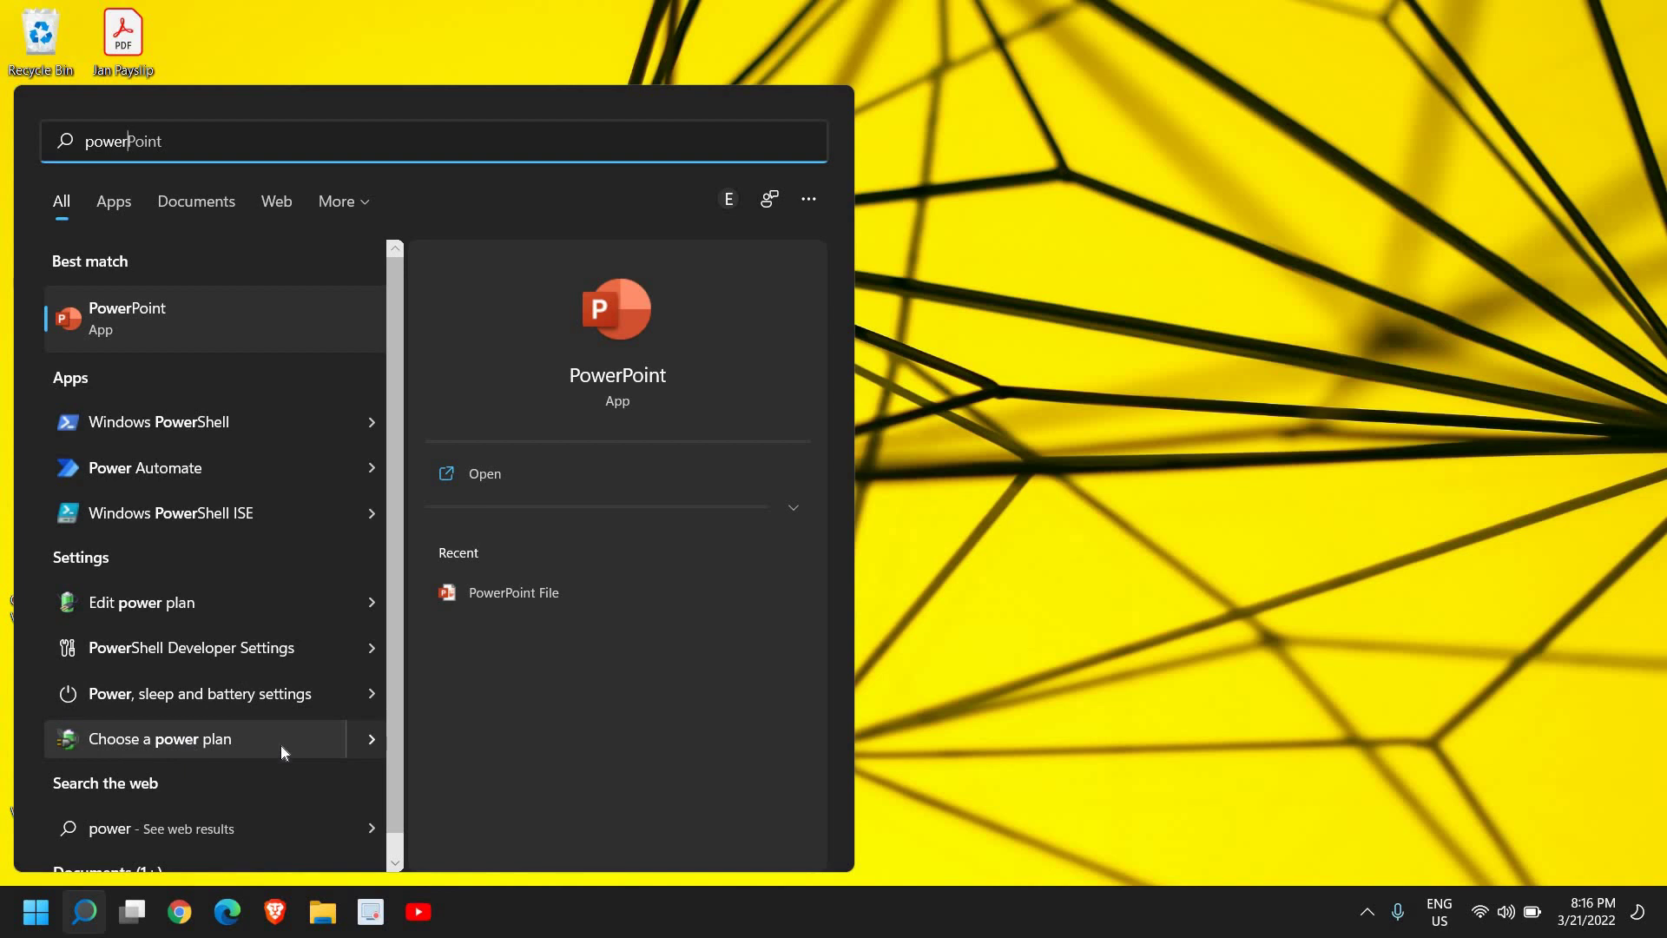
{"action": "left_click", "coordinate": [223, 744]}
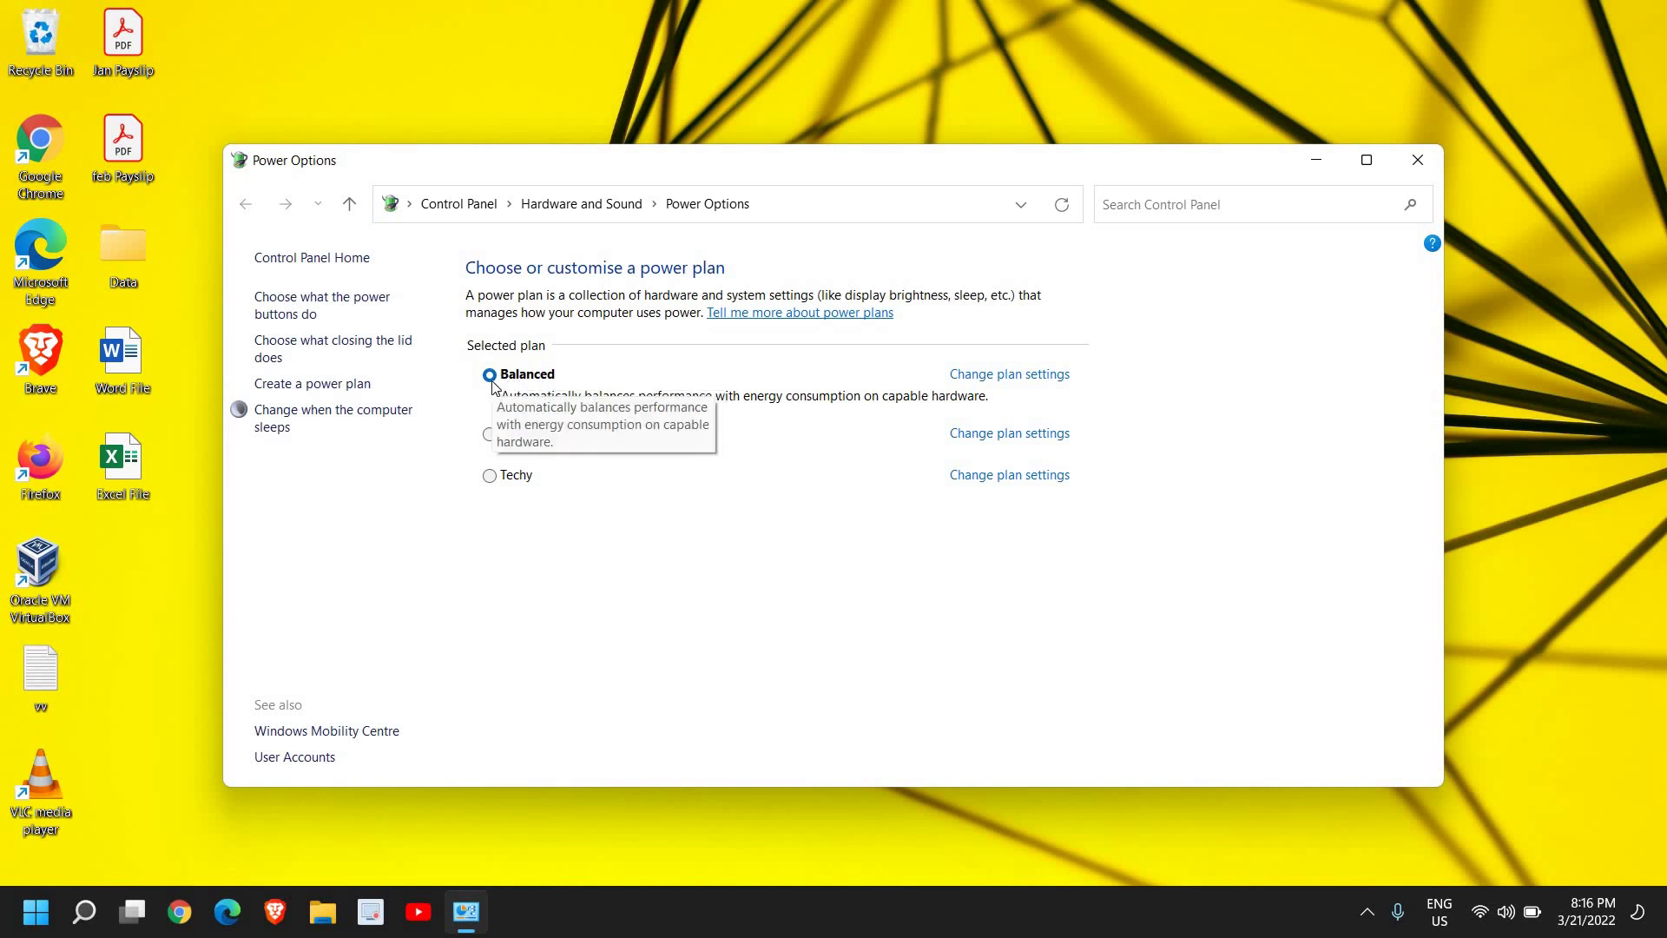
Close Power Options and reach the Storage page for the Windows (C:) drive in Settings.
{"action": "left_click", "coordinate": [1420, 163]}
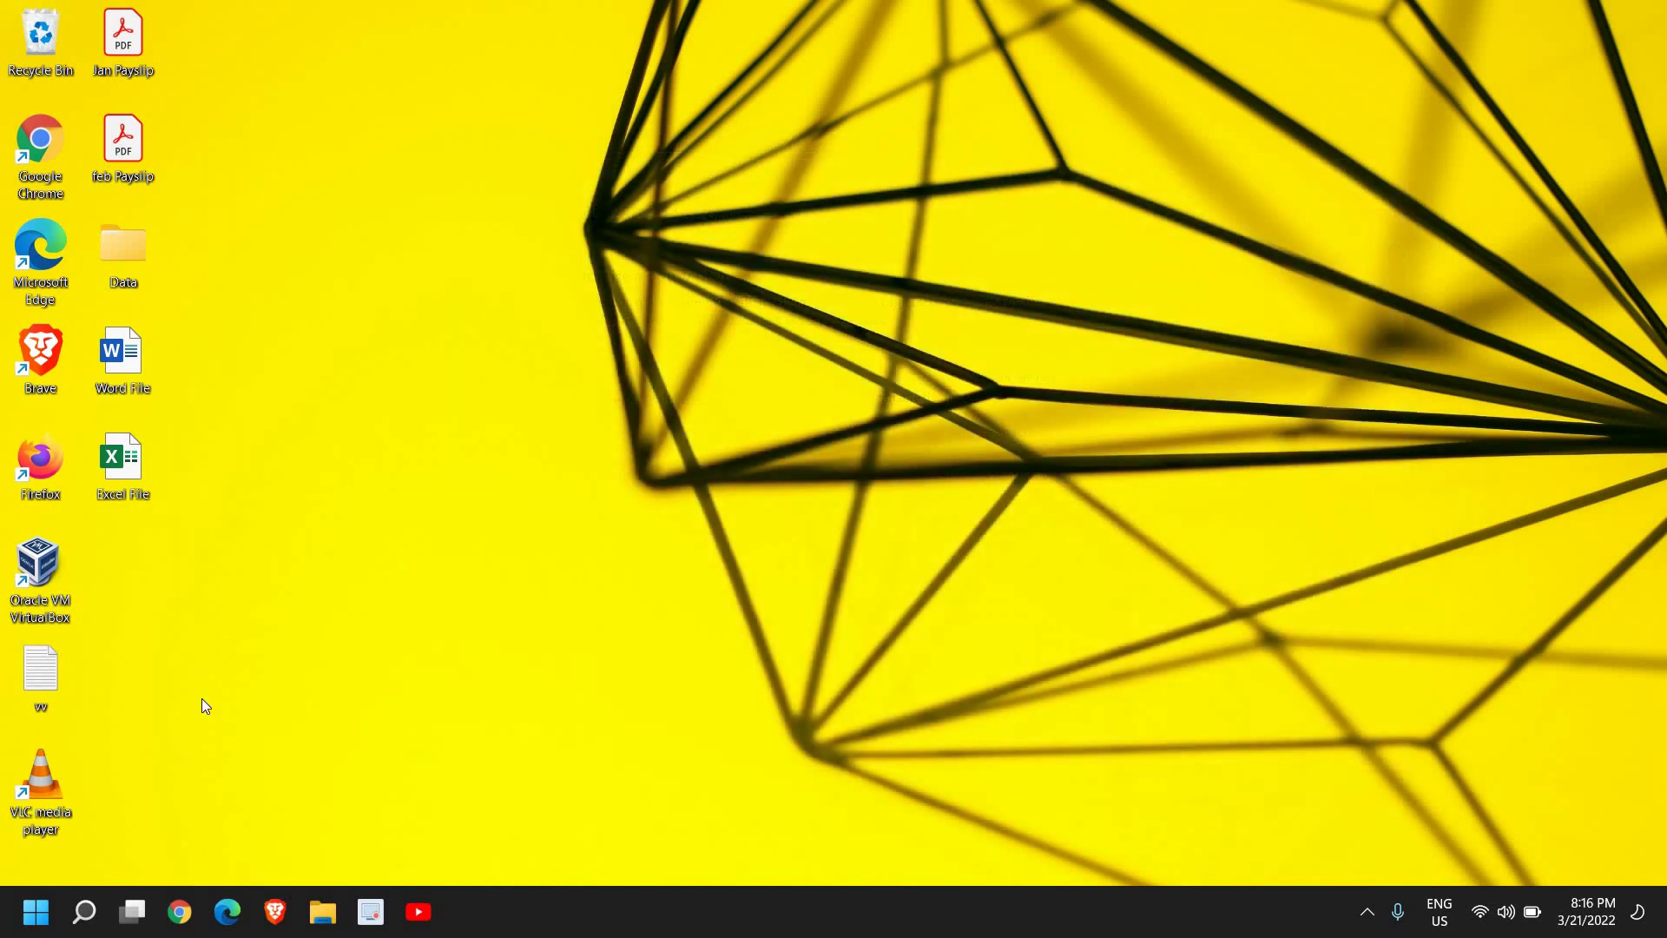
{"action": "right_click", "coordinate": [34, 921]}
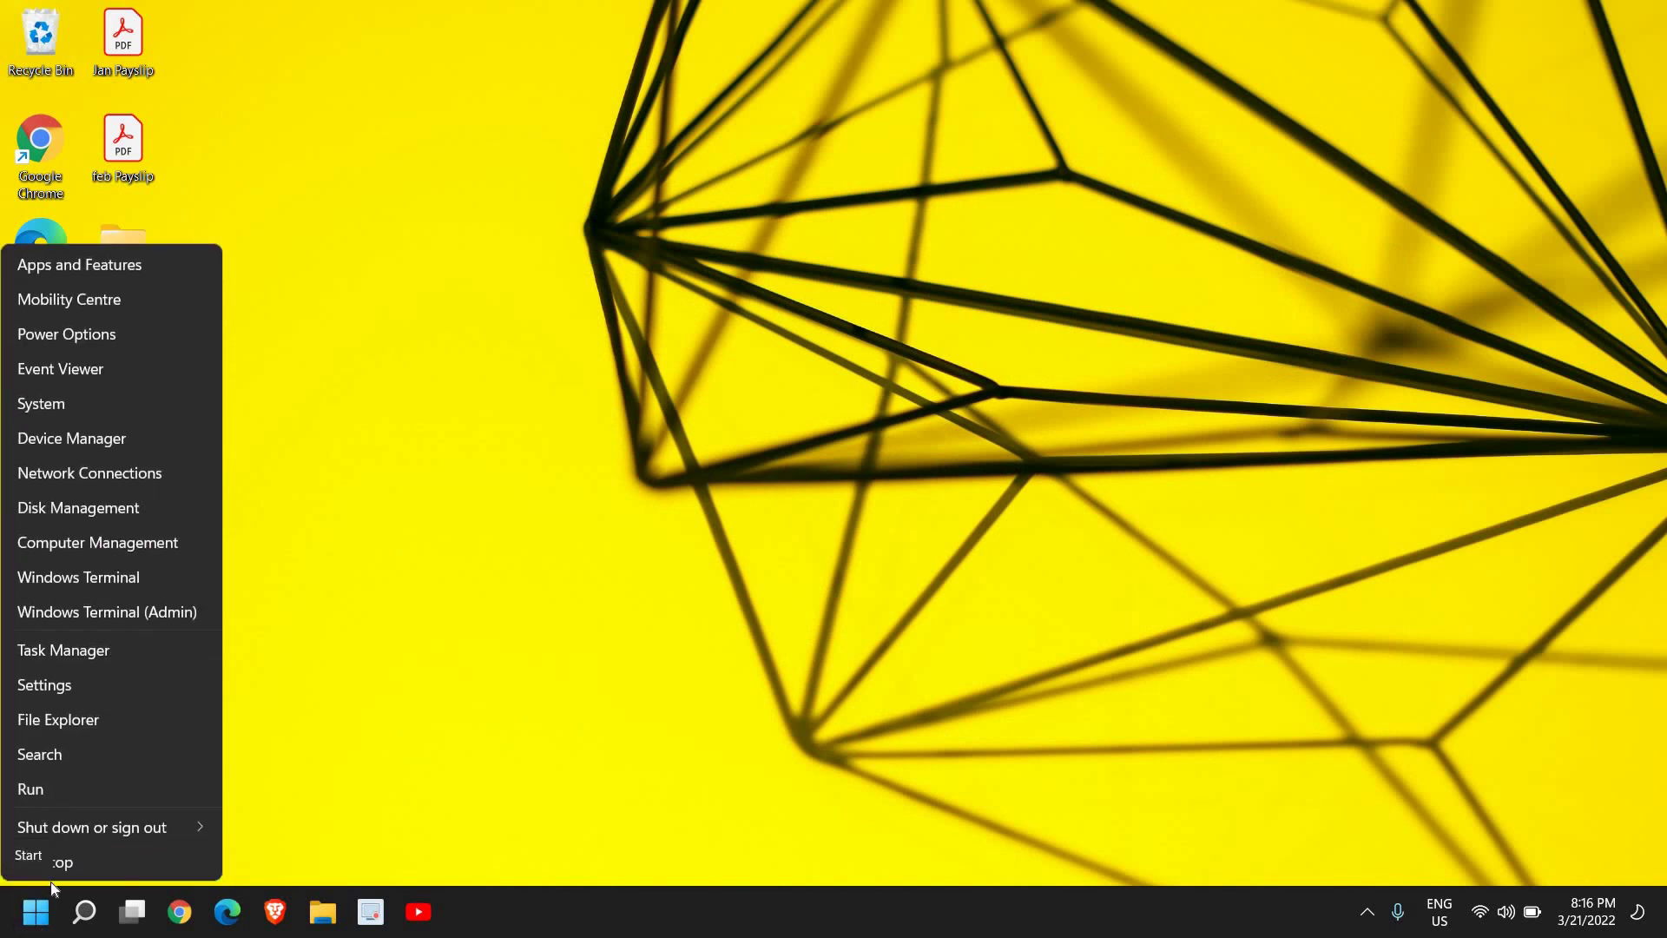
{"action": "left_click", "coordinate": [78, 683]}
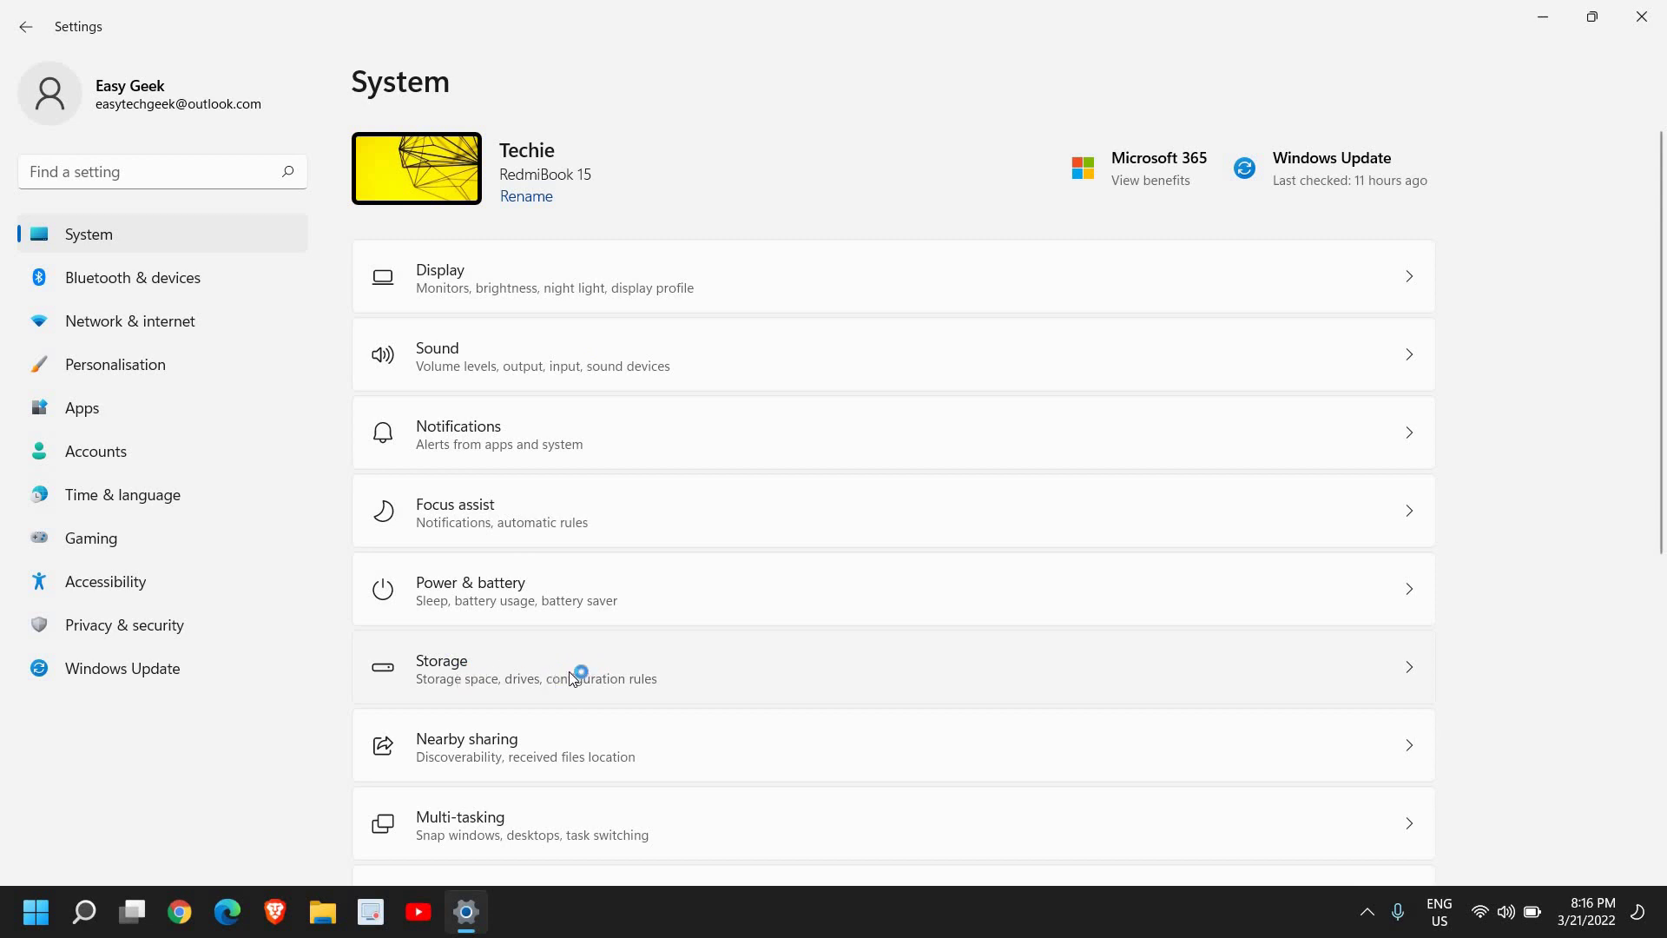
{"action": "left_click", "coordinate": [569, 672]}
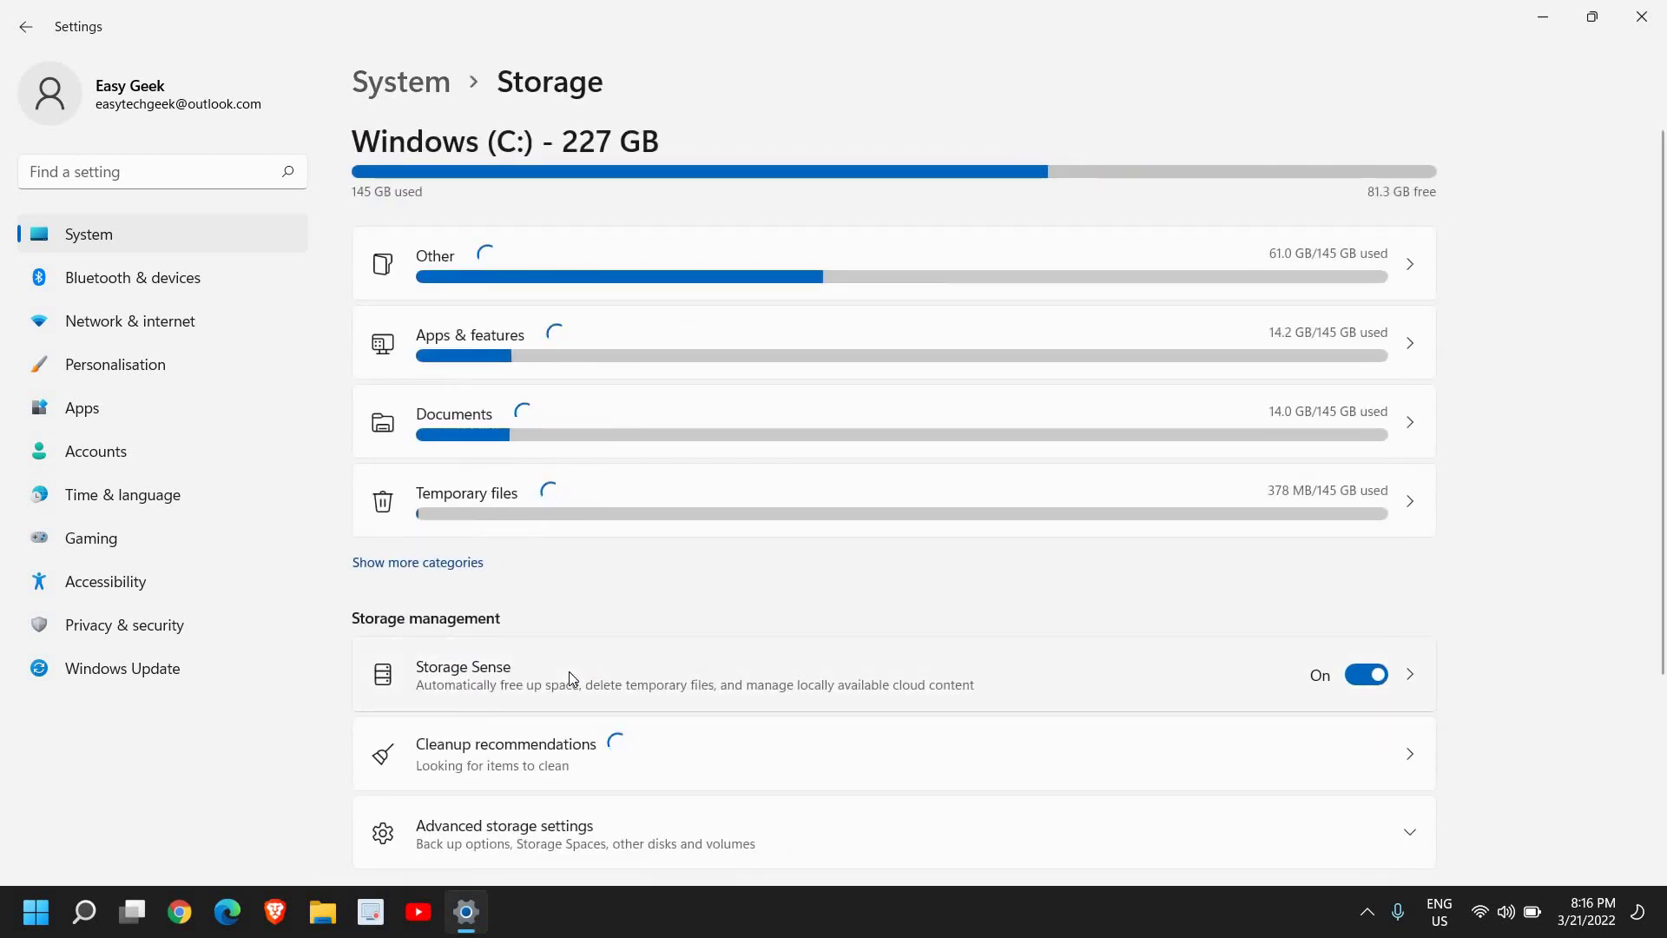
{"action": "scroll", "coordinate": [570, 678], "scroll_direction": "down", "scroll_amount": 1}
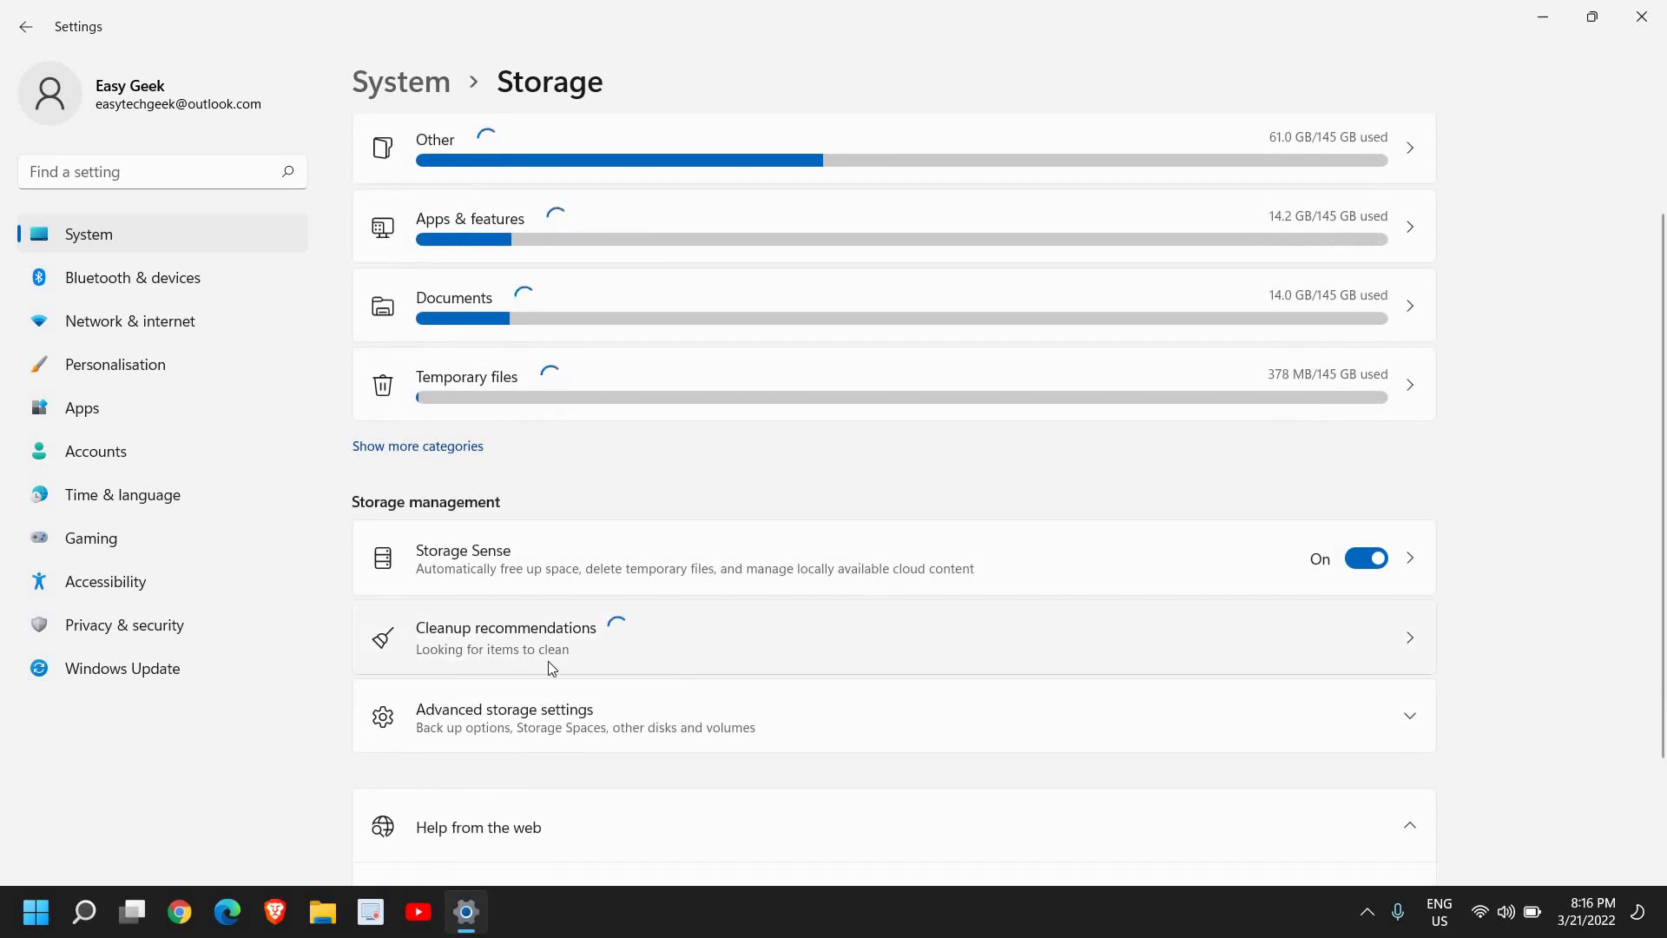
Review cleanup recommendations, expanding 'Large or unused files' and 'Unused apps' (Office, Teams, Movie Maker).
{"action": "left_click", "coordinate": [739, 647]}
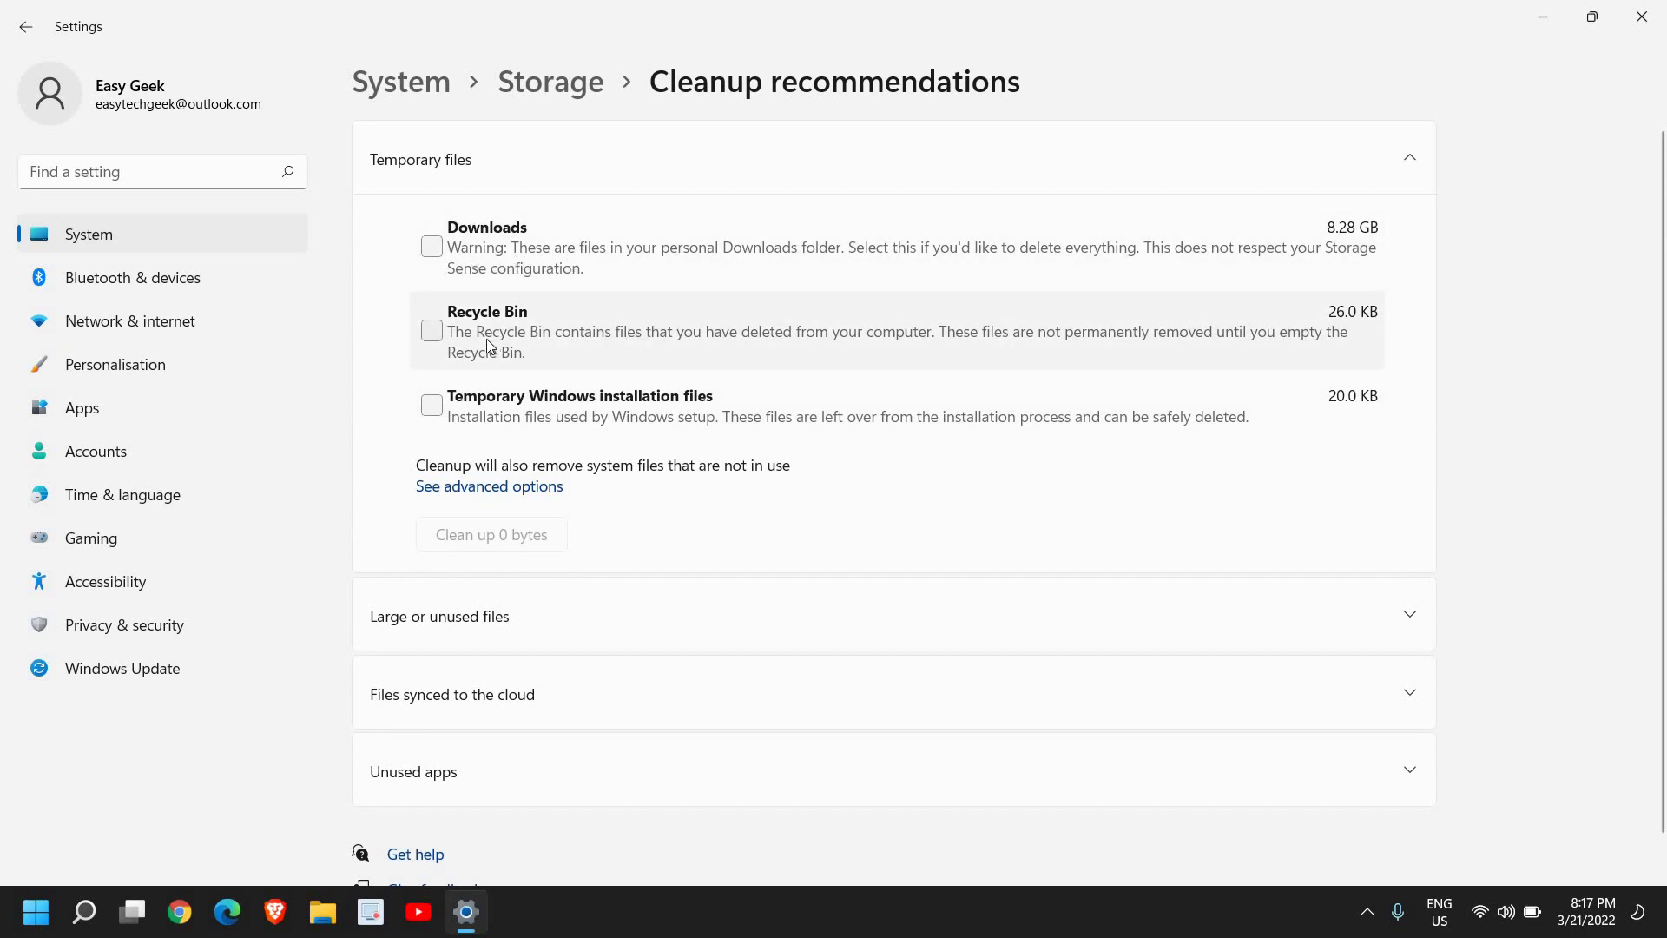
{"action": "scroll", "coordinate": [558, 404], "scroll_direction": "down", "scroll_amount": 1}
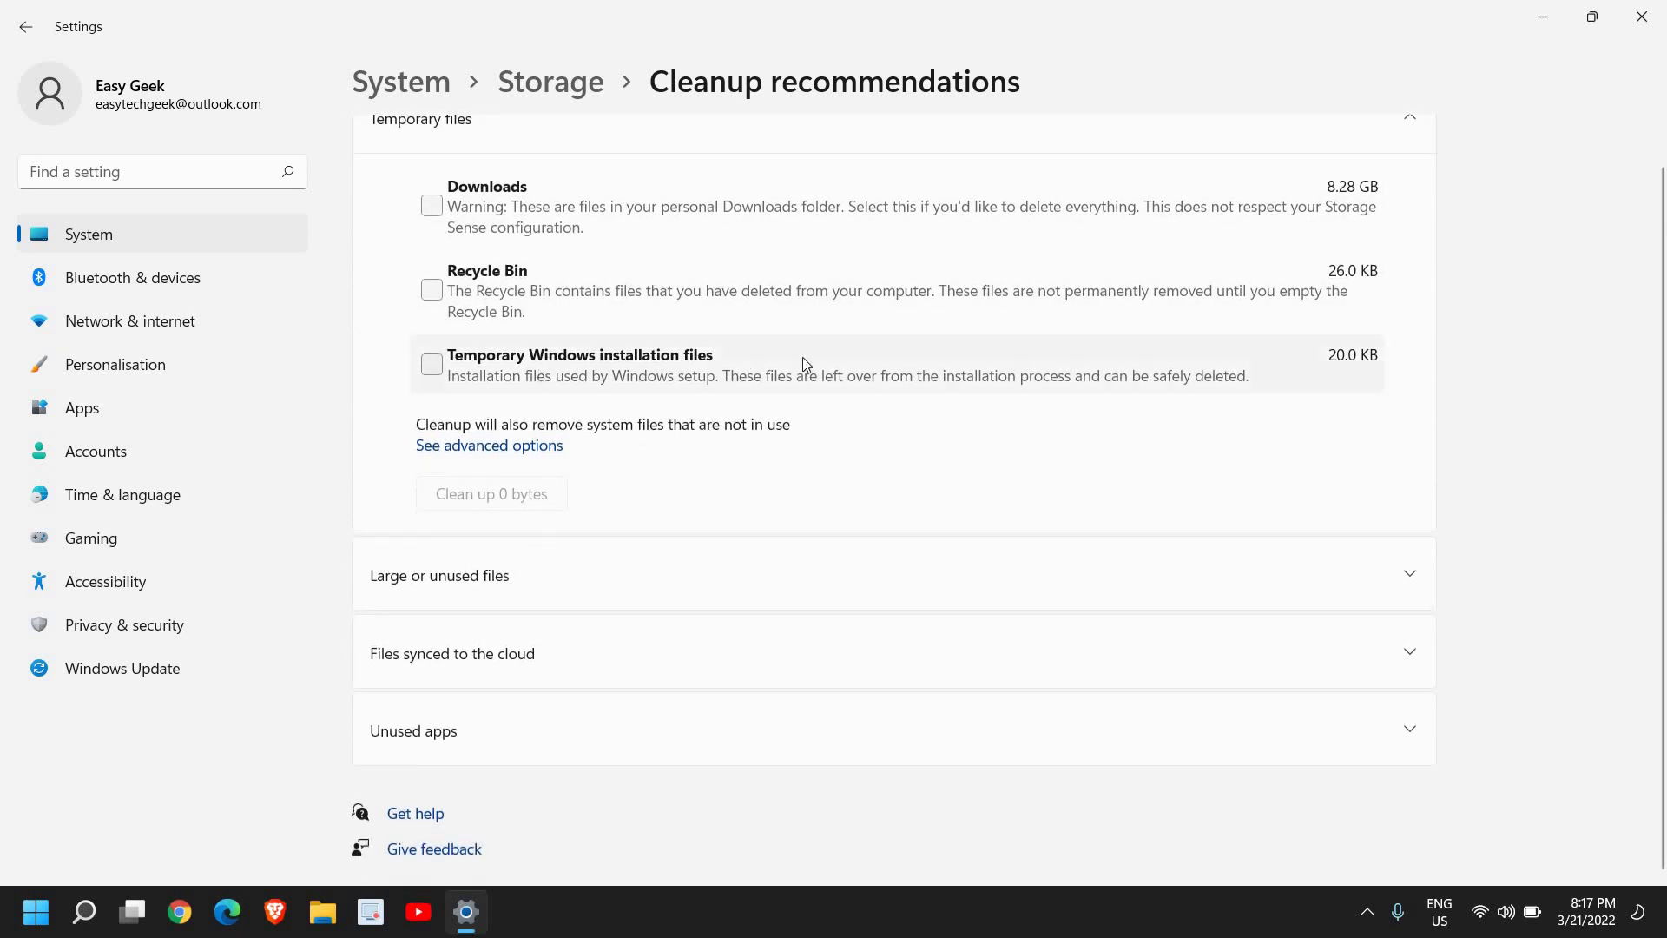
{"action": "scroll", "coordinate": [840, 140], "scroll_direction": "up", "scroll_amount": 1}
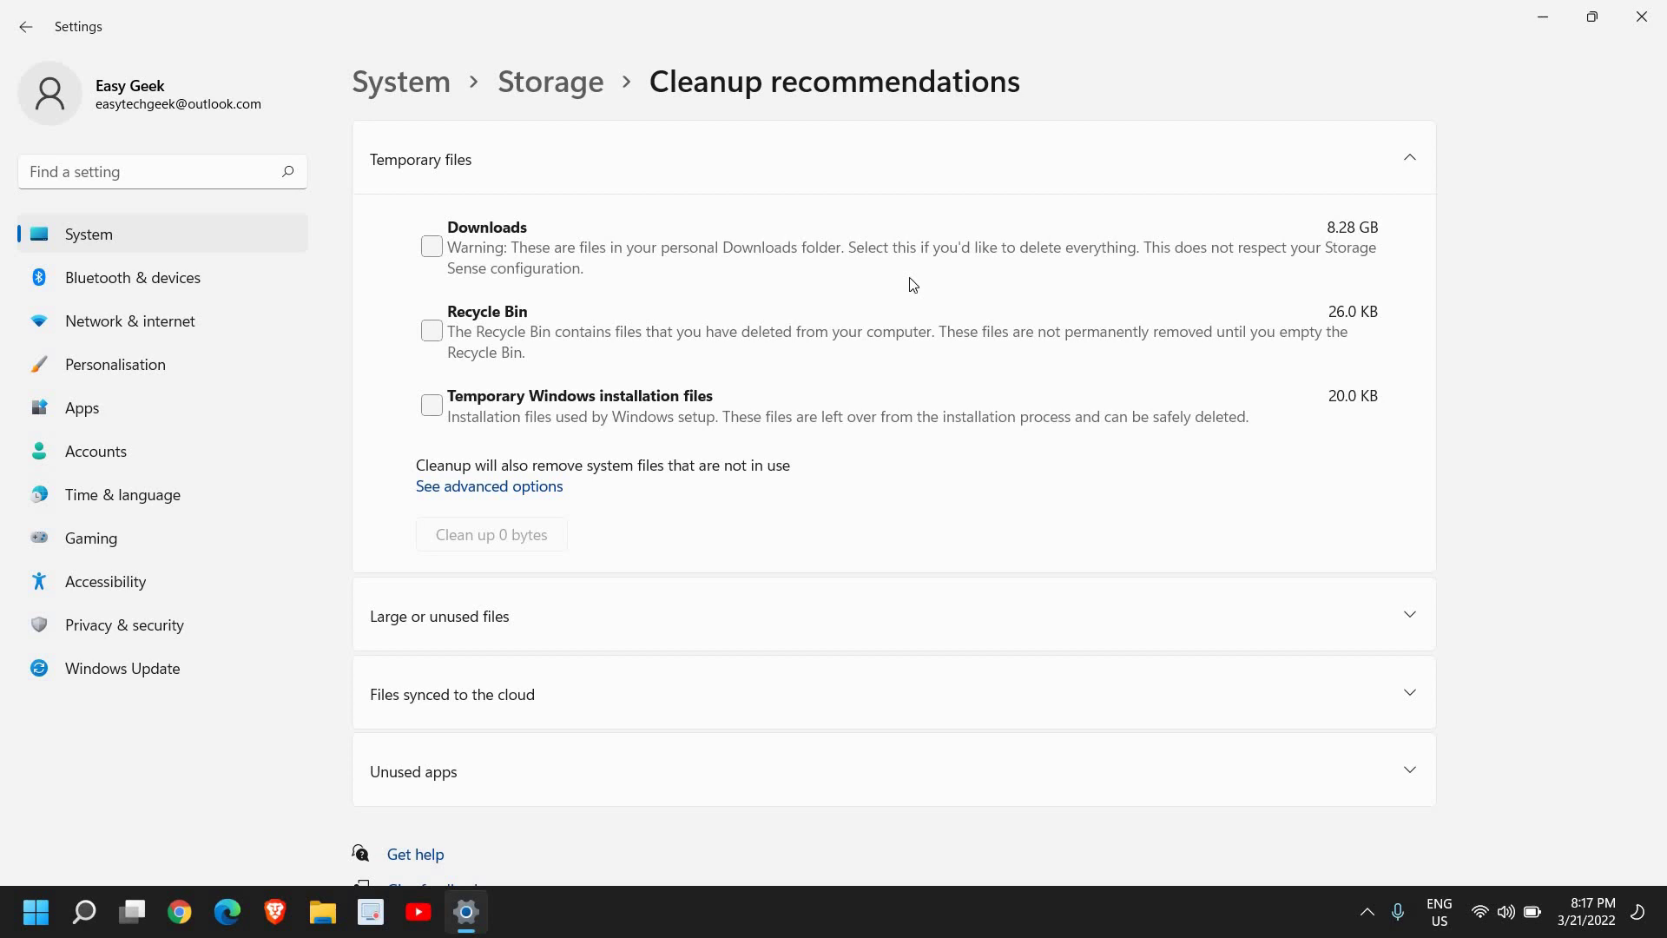
{"action": "scroll", "coordinate": [759, 551], "scroll_direction": "down", "scroll_amount": 1}
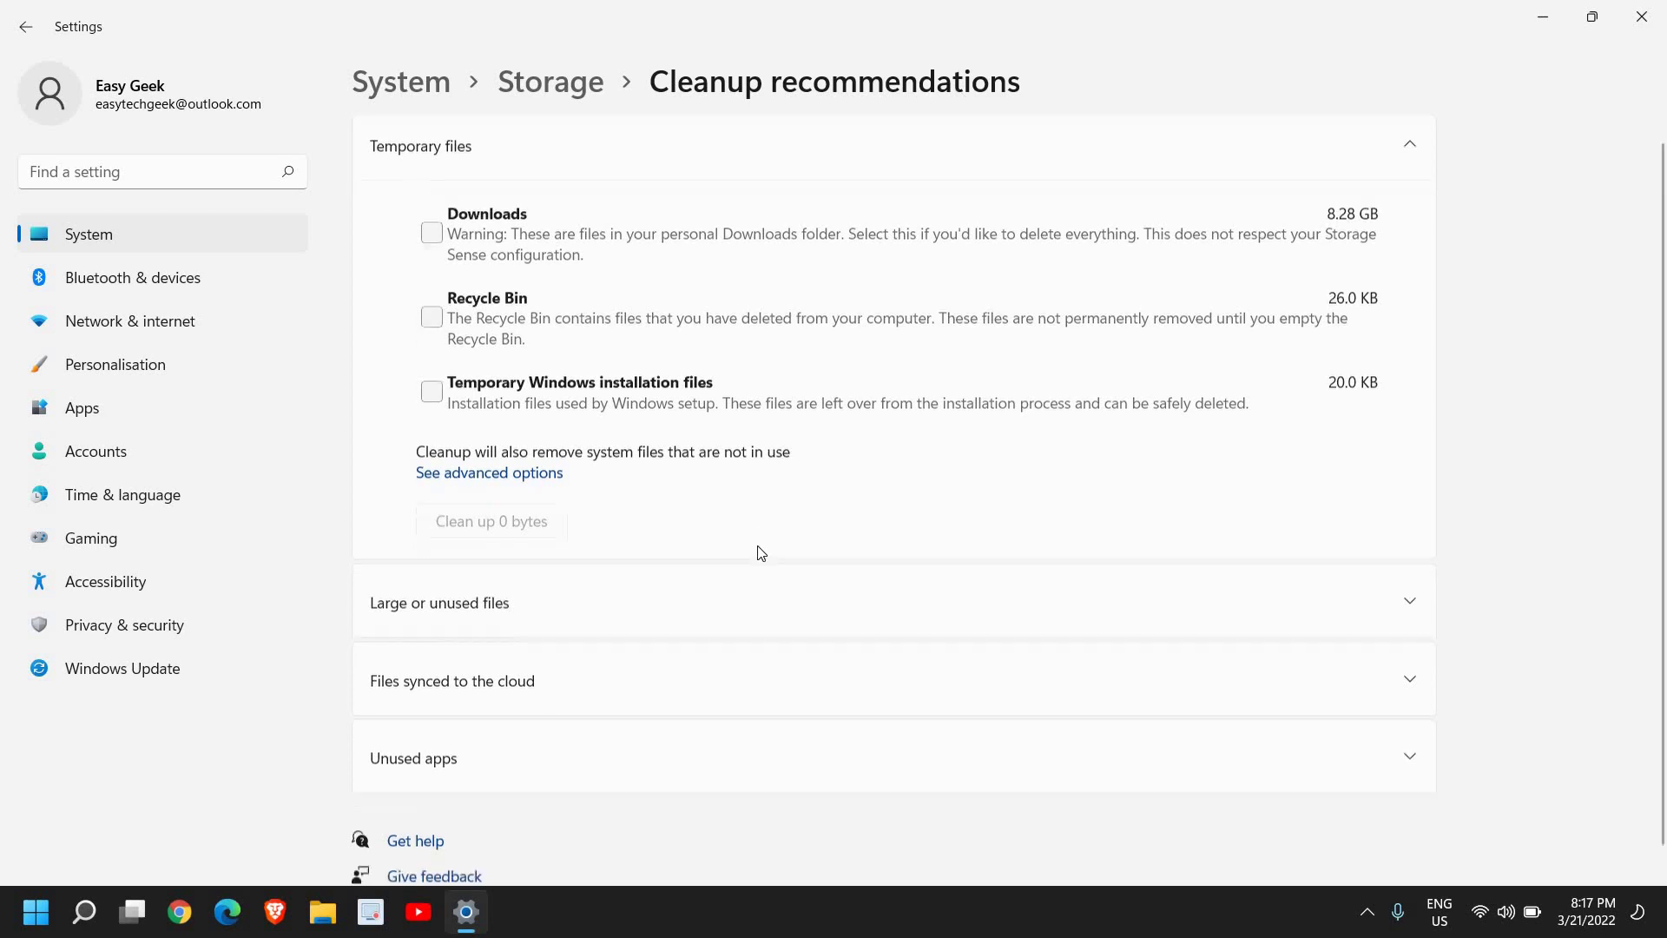
{"action": "left_click", "coordinate": [860, 577]}
{"action": "scroll", "coordinate": [730, 658], "scroll_direction": "down", "scroll_amount": 5}
{"action": "left_click", "coordinate": [595, 739]}
{"action": "scroll", "coordinate": [626, 729], "scroll_direction": "down", "scroll_amount": 4}
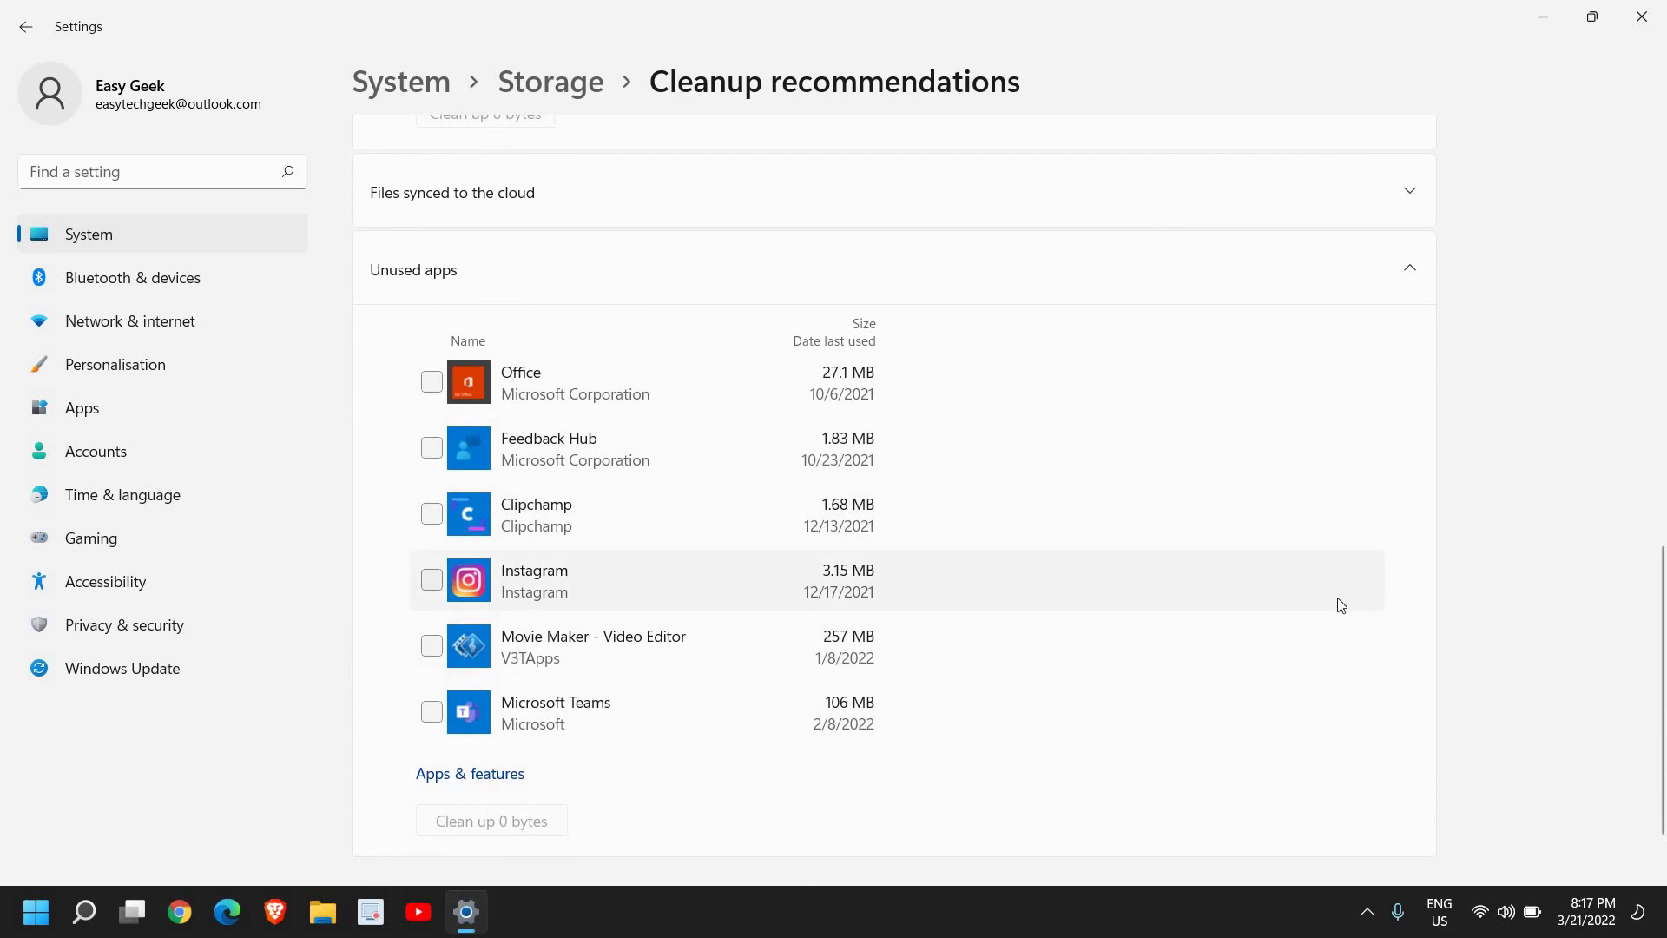
Close Settings to return to an empty desktop.
{"action": "left_click", "coordinate": [1644, 19]}
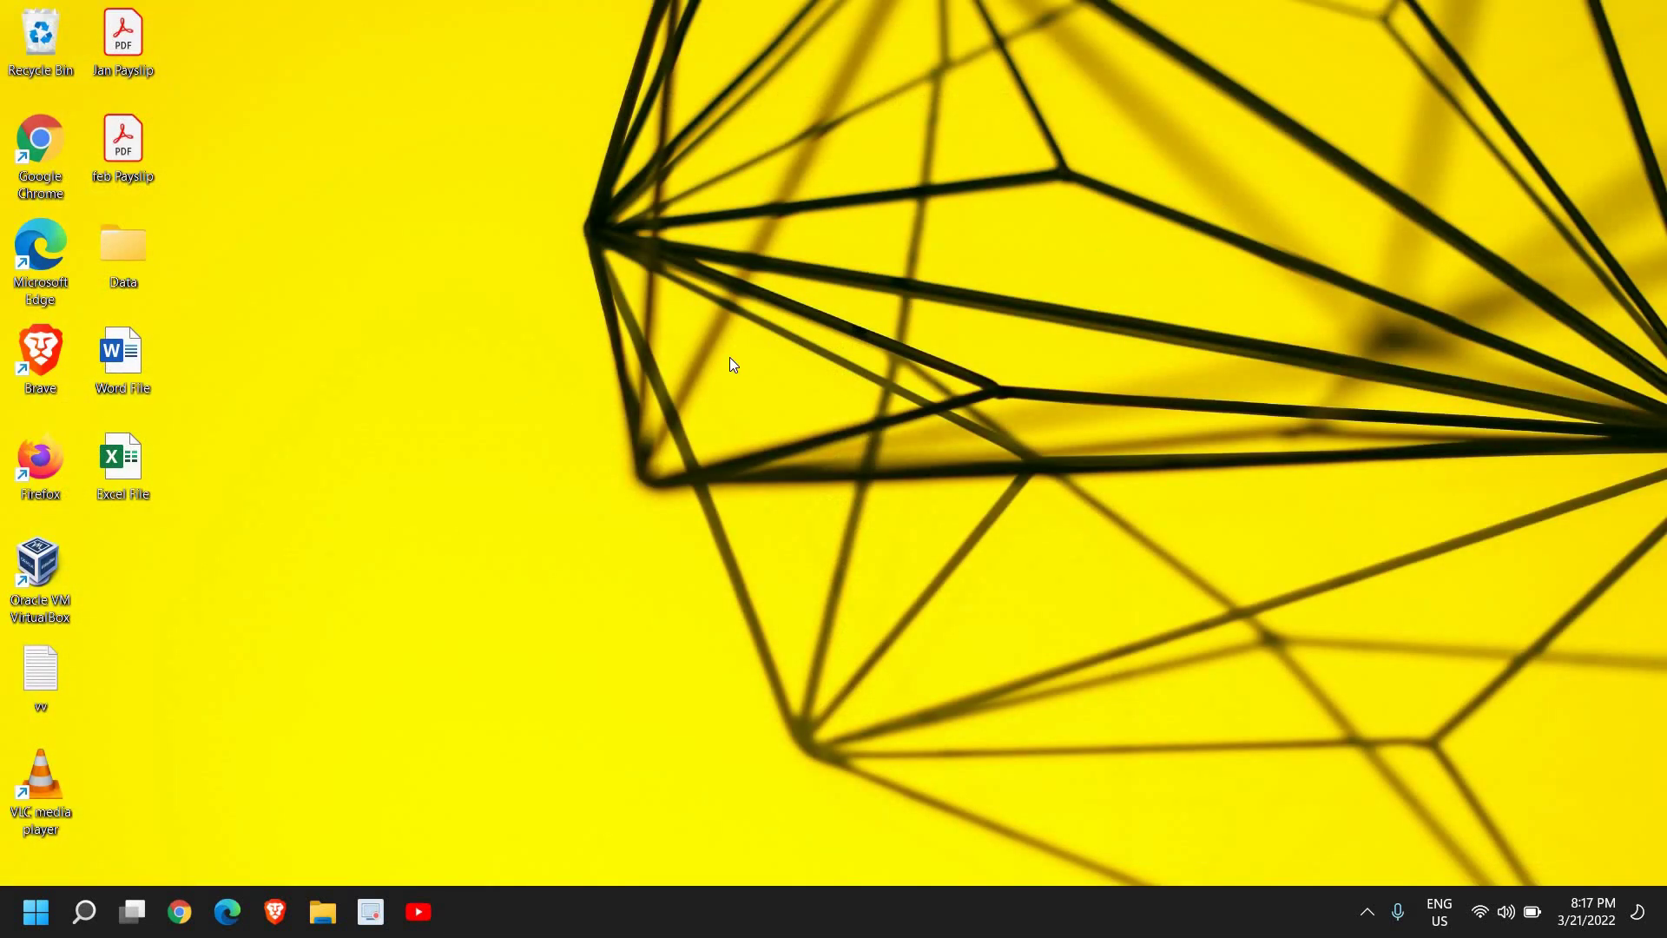